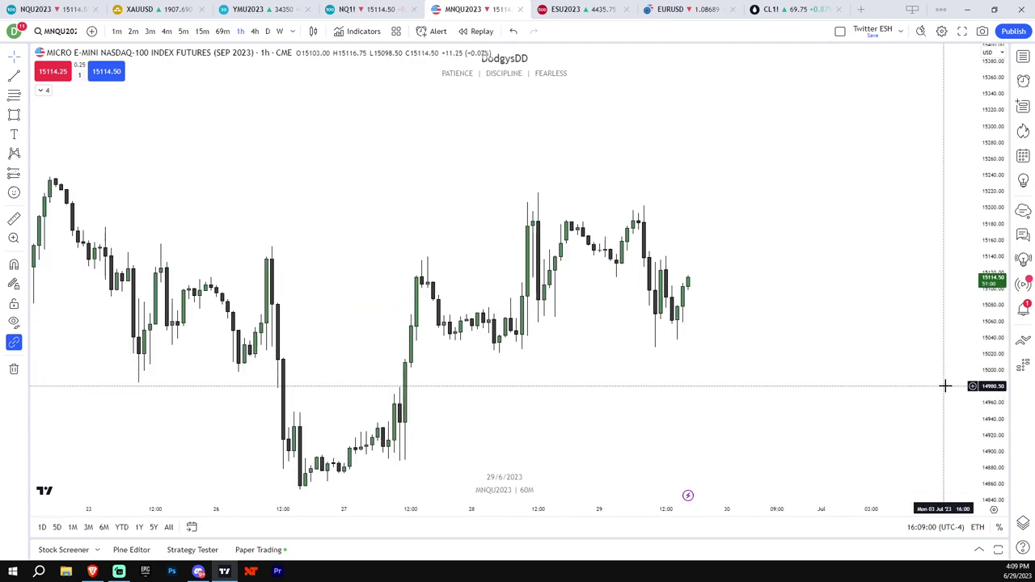
# Step: Switch the Micro E-mini Nasdaq-100 chart from hourly to the 4-hour timeframe
pyautogui.moveTo(897, 401); pyautogui.dragTo(767, 412)
pyautogui.scroll(-6, 763, 347)
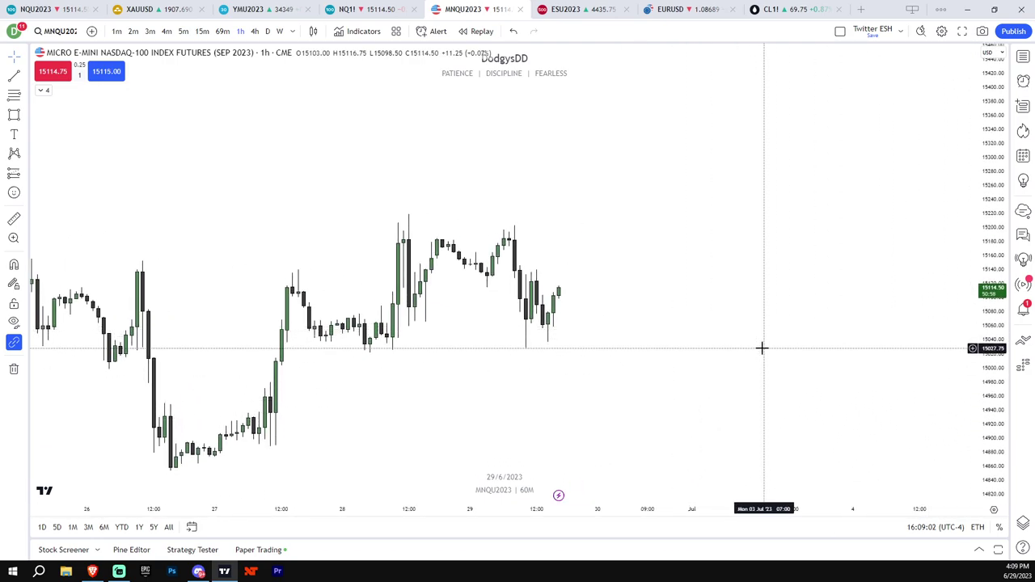
pyautogui.moveTo(779, 360); pyautogui.dragTo(756, 319)
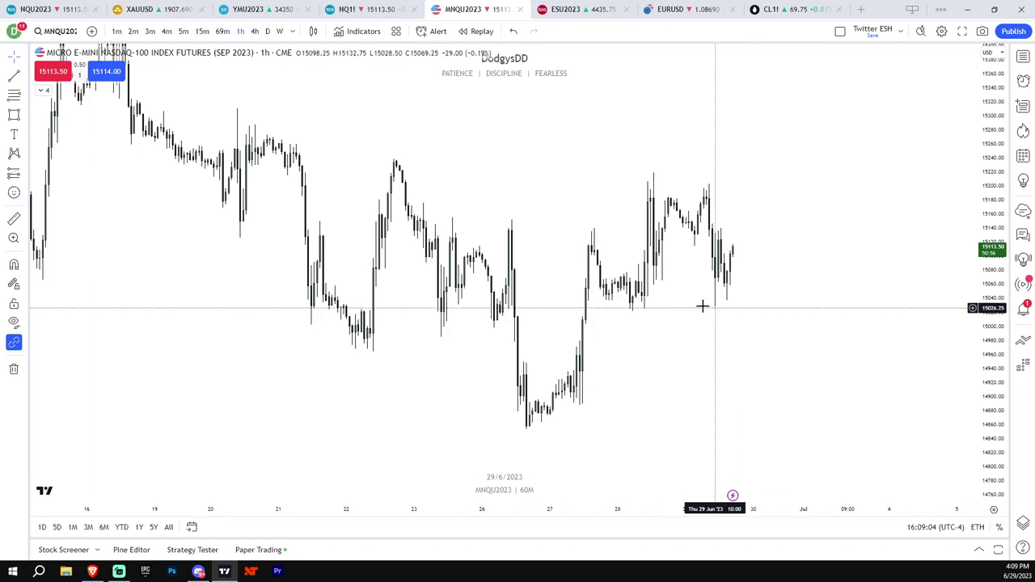
pyautogui.click(255, 31)
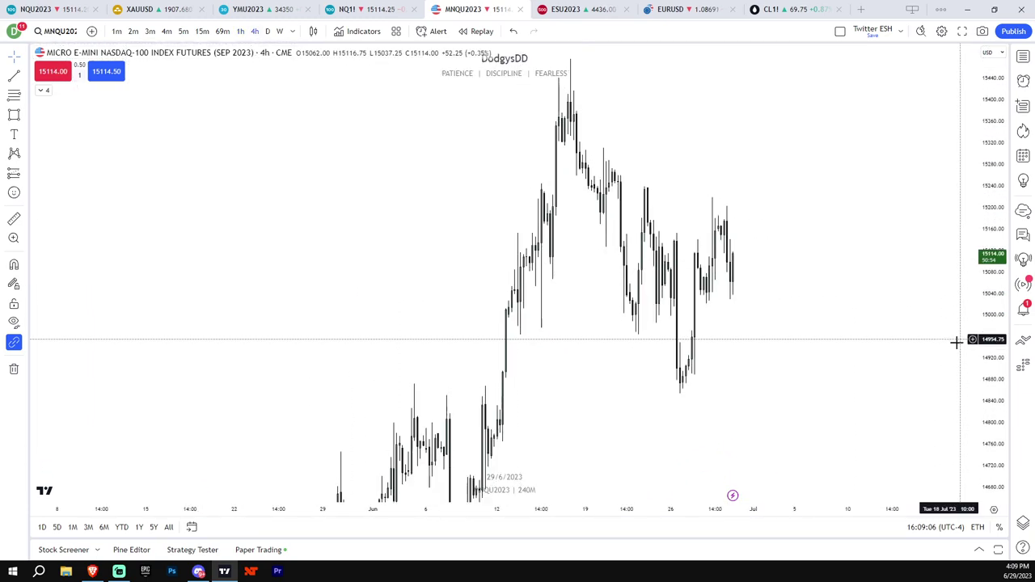
# Step: Load the NQU2023 symbol on the chart and remove the short horizontal line beneath the latest candles
pyautogui.click(73, 31)
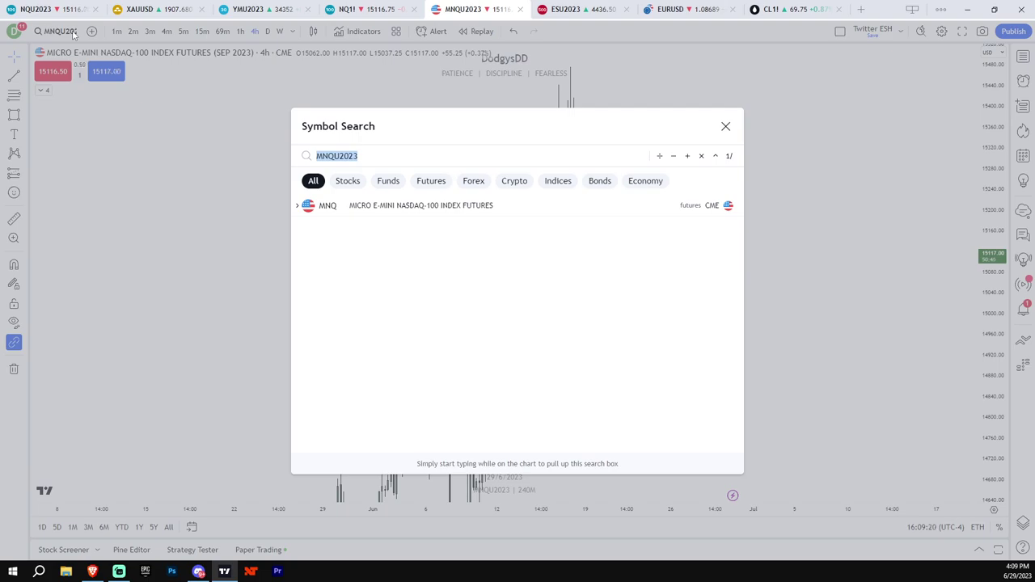
pyautogui.write('NQU2023')
pyautogui.press('Return')
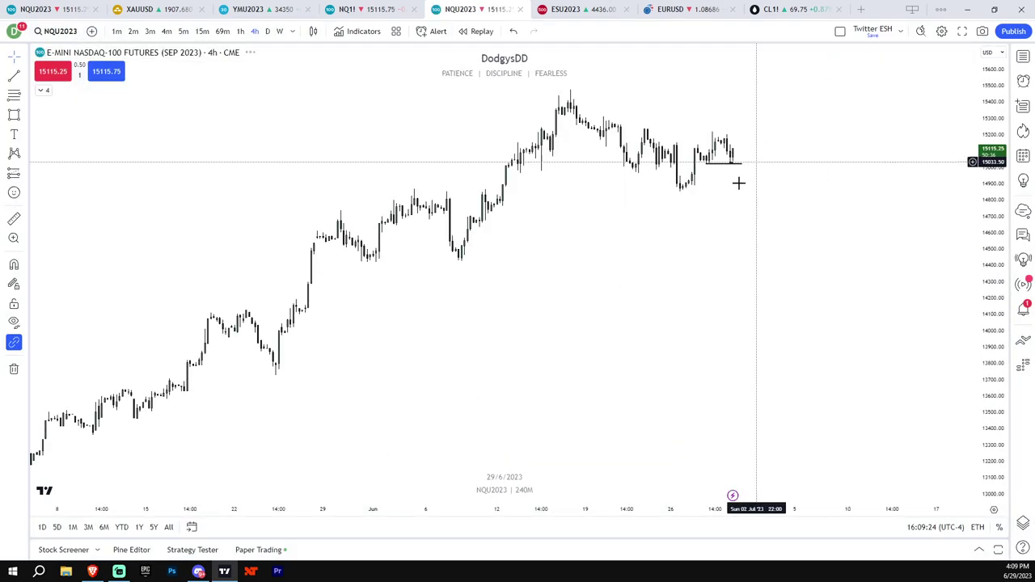
pyautogui.moveTo(738, 183); pyautogui.dragTo(728, 343)
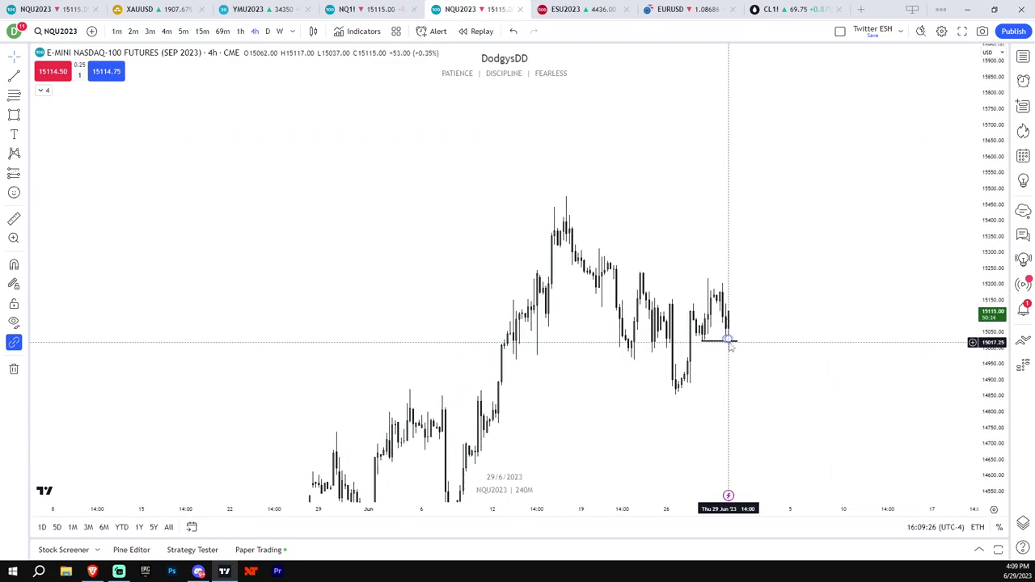
pyautogui.scroll(2, 675, 328)
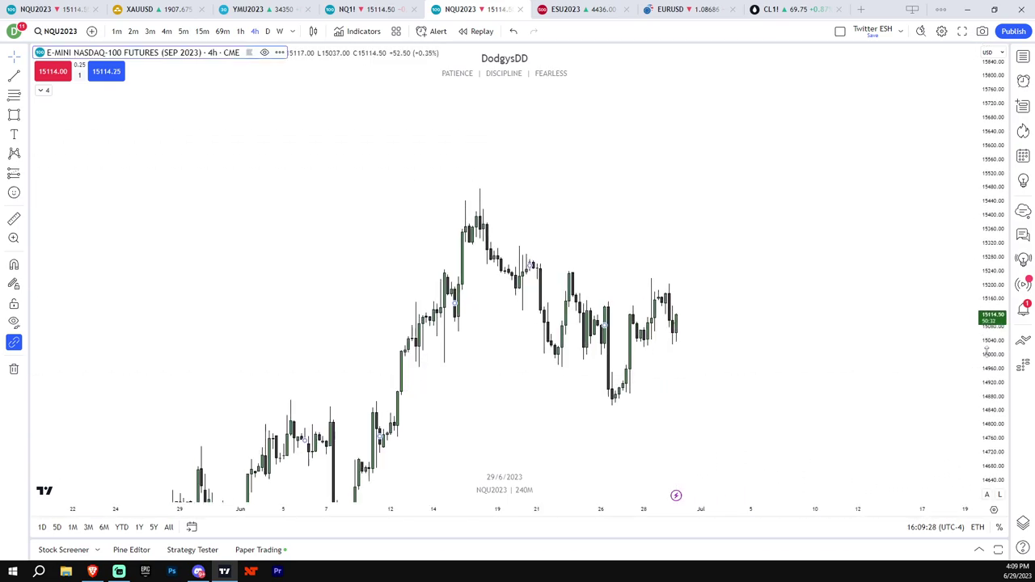
# Step: Draw a rectangle from the large bullish 27 June candle past the latest candle, spanning about 15085 to 14970
pyautogui.scroll(1, 685, 330)
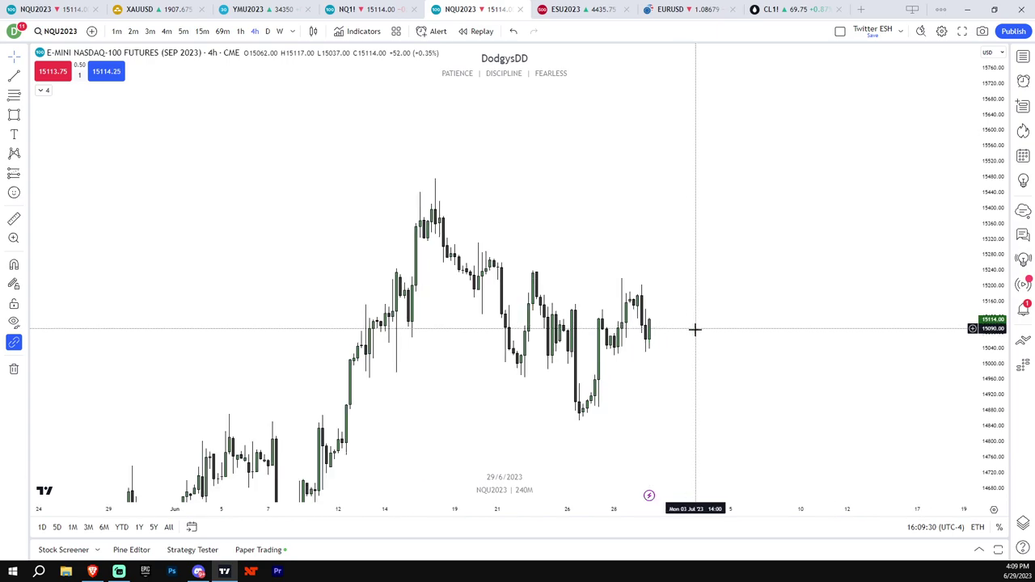
pyautogui.scroll(1, 643, 315)
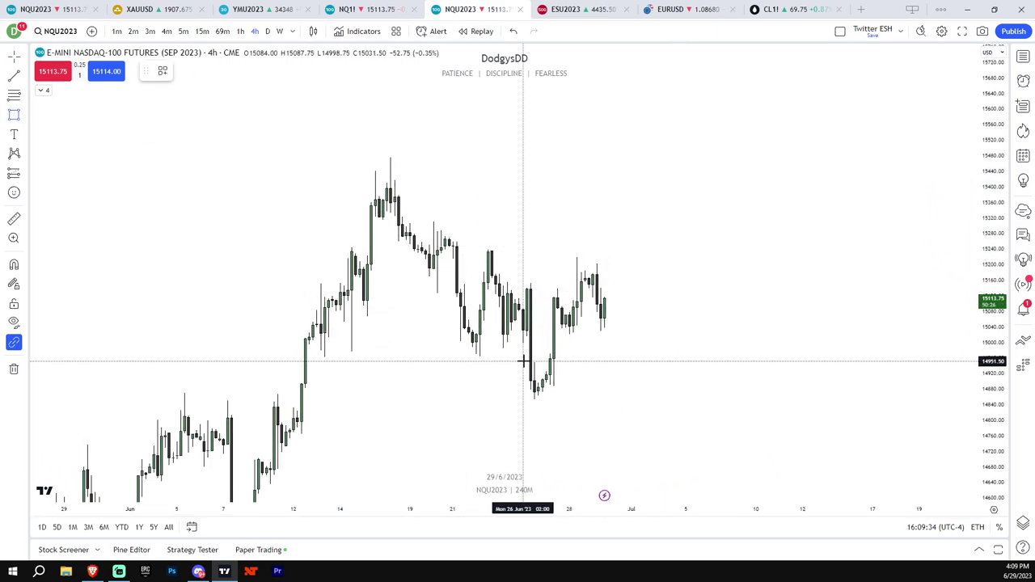
pyautogui.moveTo(523, 362)
pyautogui.mouseDown()
pyautogui.moveTo(678, 327)
pyautogui.moveTo(676, 313)
pyautogui.moveTo(660, 349)
pyautogui.moveTo(752, 373)
pyautogui.mouseUp()
pyautogui.click(702, 370)
pyautogui.scroll(1, 703, 369)
pyautogui.moveTo(994, 391); pyautogui.dragTo(992, 309)
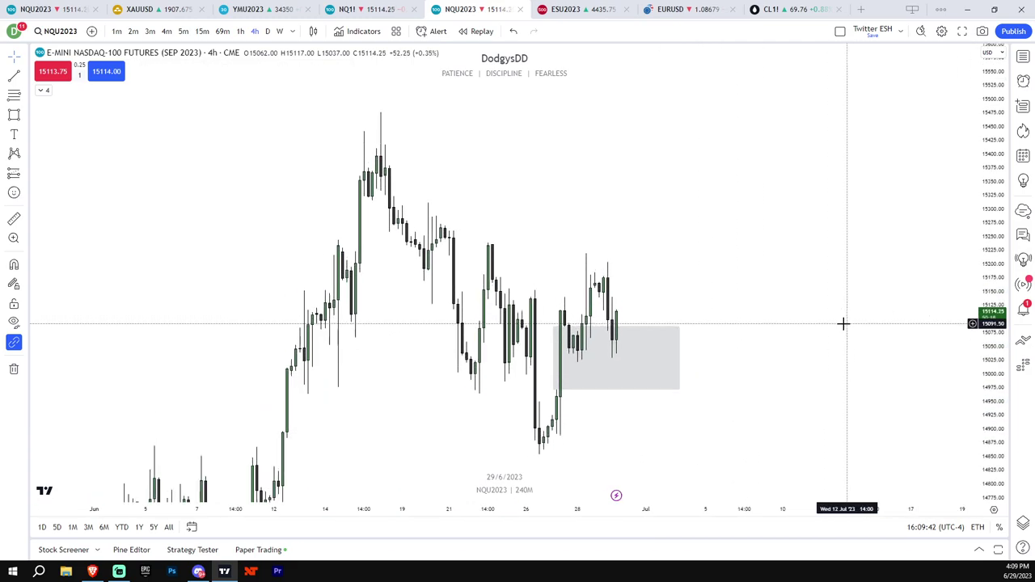
pyautogui.scroll(1, 841, 324)
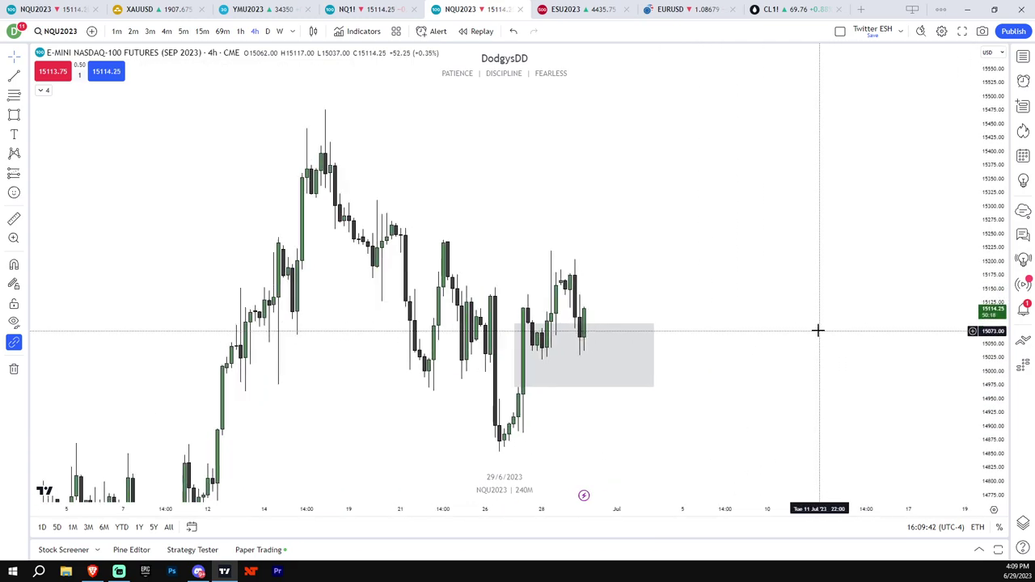
# Step: Start bar replay from the 28 June candles and draw a horizontal line from the 26 June high at about 15152
pyautogui.click(481, 32)
pyautogui.click(551, 288)
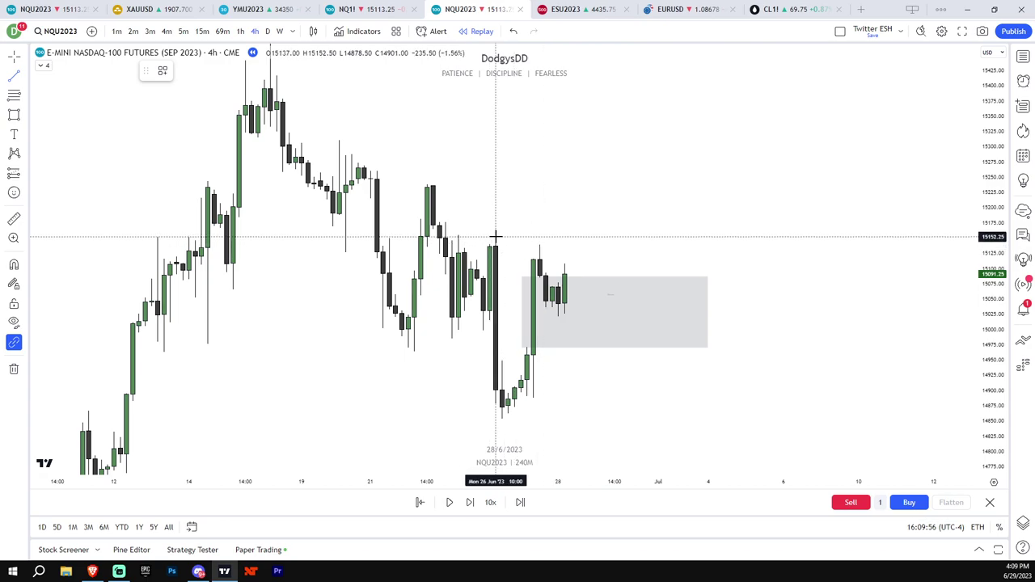
pyautogui.click(620, 238)
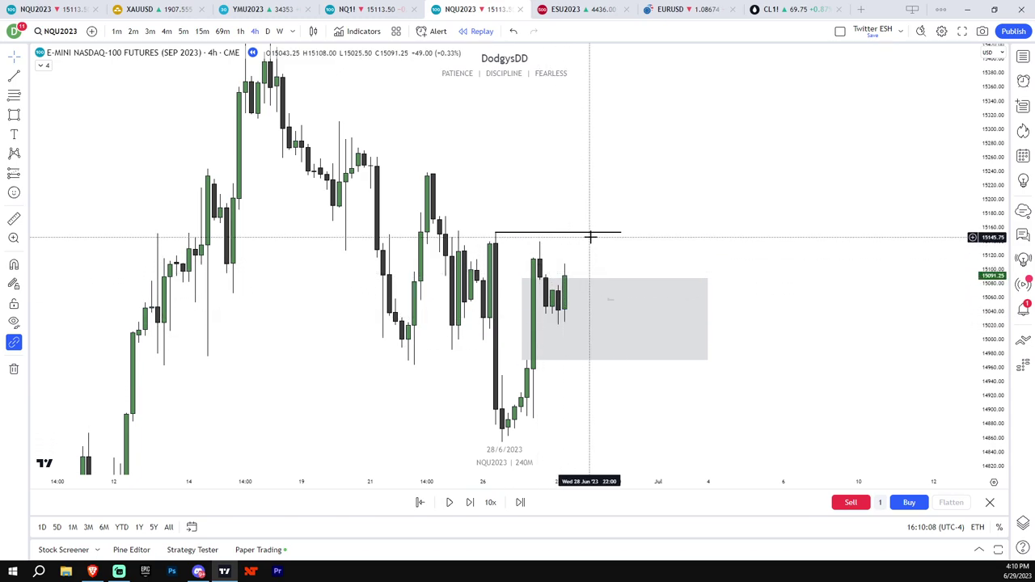
# Step: Switch to the 1-minute timeframe and draw a diagonal line from 15084.50 at 10:00 up to 15146.00 at 10:14
pyautogui.click(116, 32)
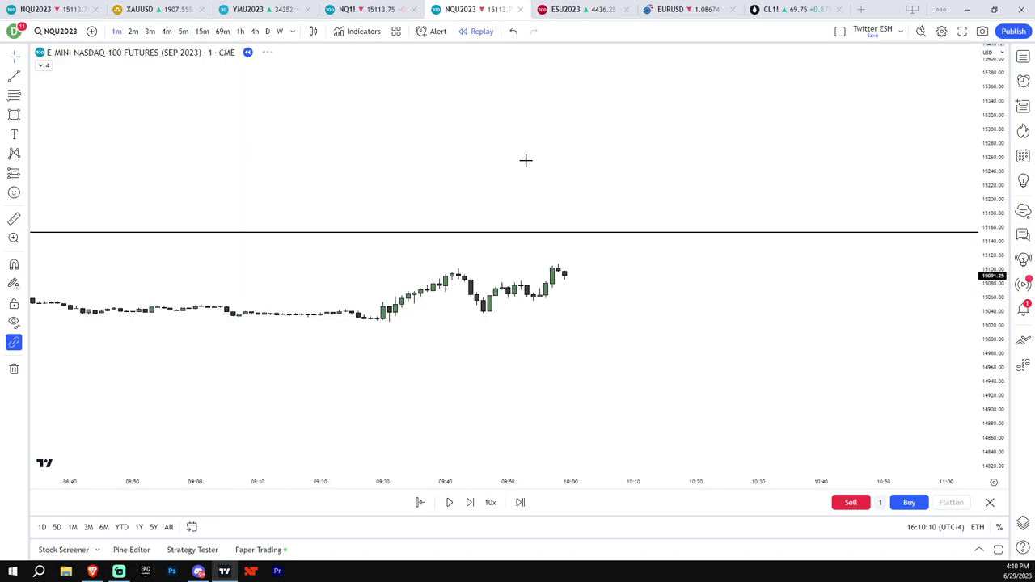
pyautogui.scroll(7, 797, 234)
pyautogui.moveTo(797, 196); pyautogui.dragTo(346, 220)
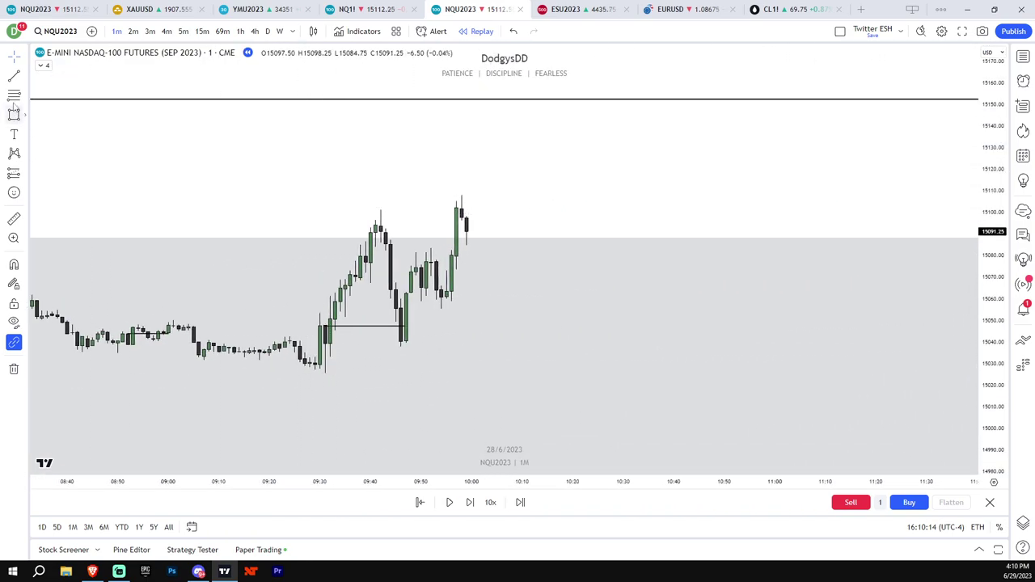
pyautogui.moveTo(470, 244); pyautogui.dragTo(540, 112)
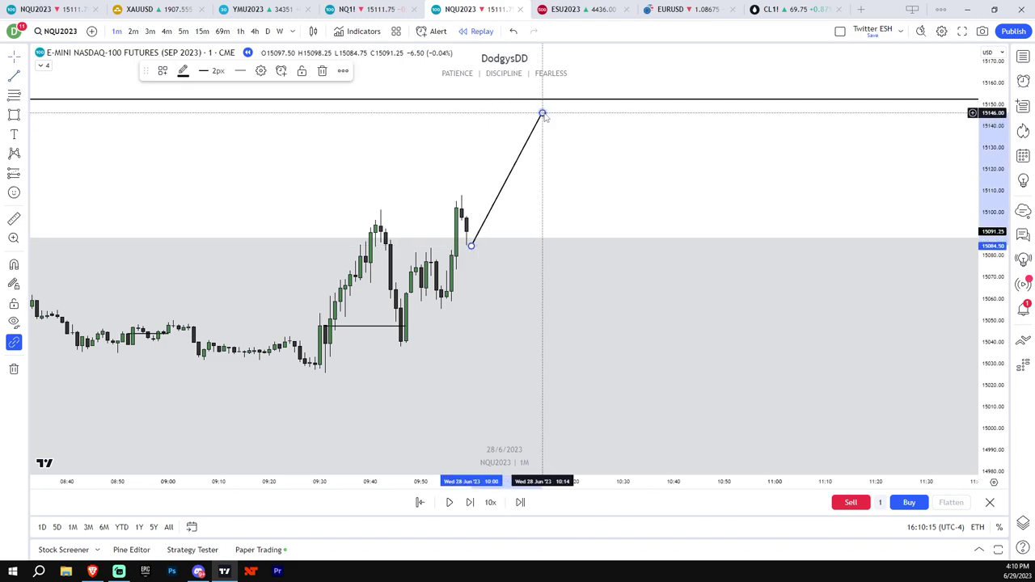
# Step: Play the bar replay forward to about 10:30 and pause it
pyautogui.click(448, 502)
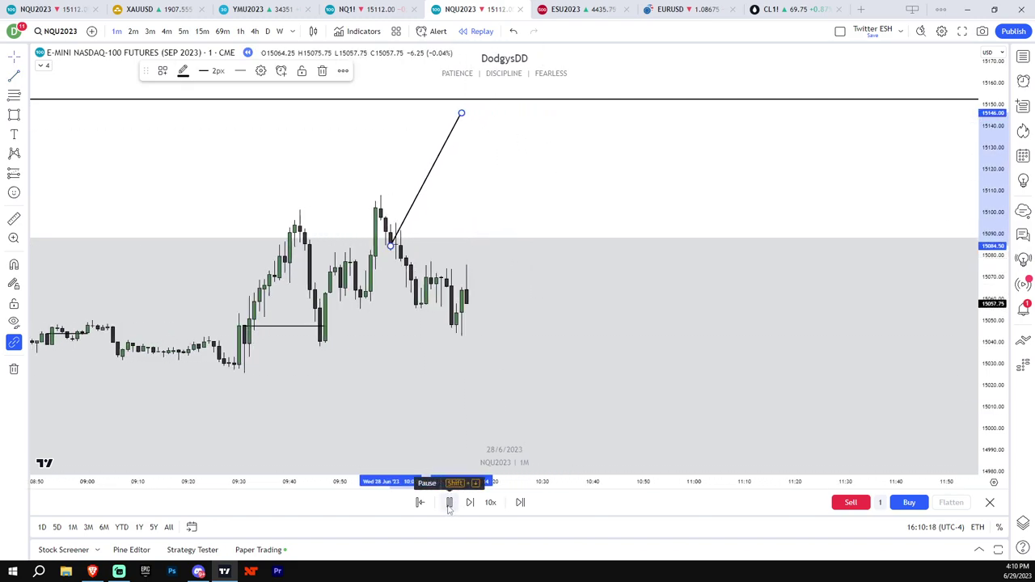
pyautogui.click(451, 502)
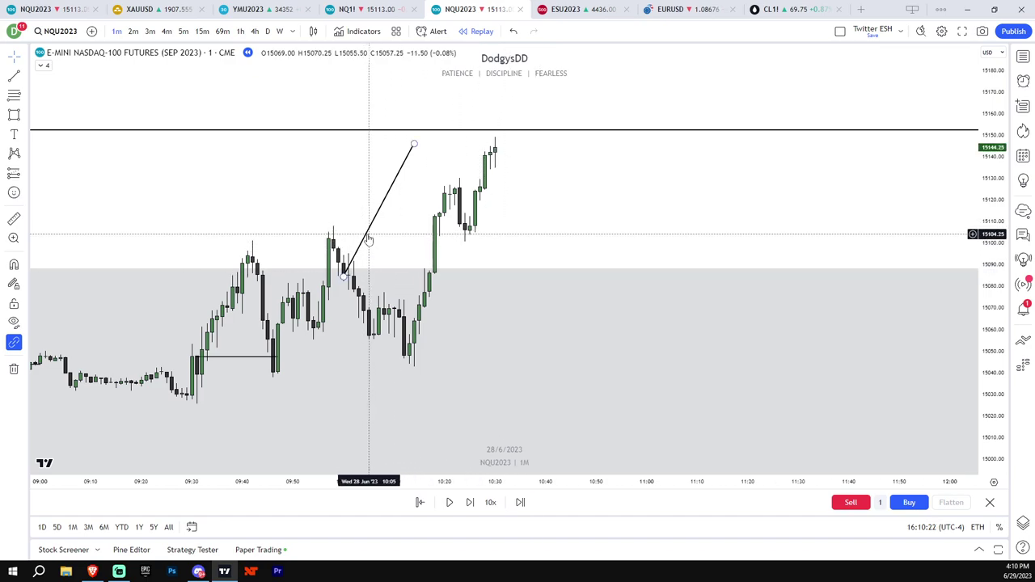
# Step: Mark the 09:42 high with a short horizontal line near 15100, and delete the diagonal line and the lower 09:30 line
pyautogui.click(325, 241)
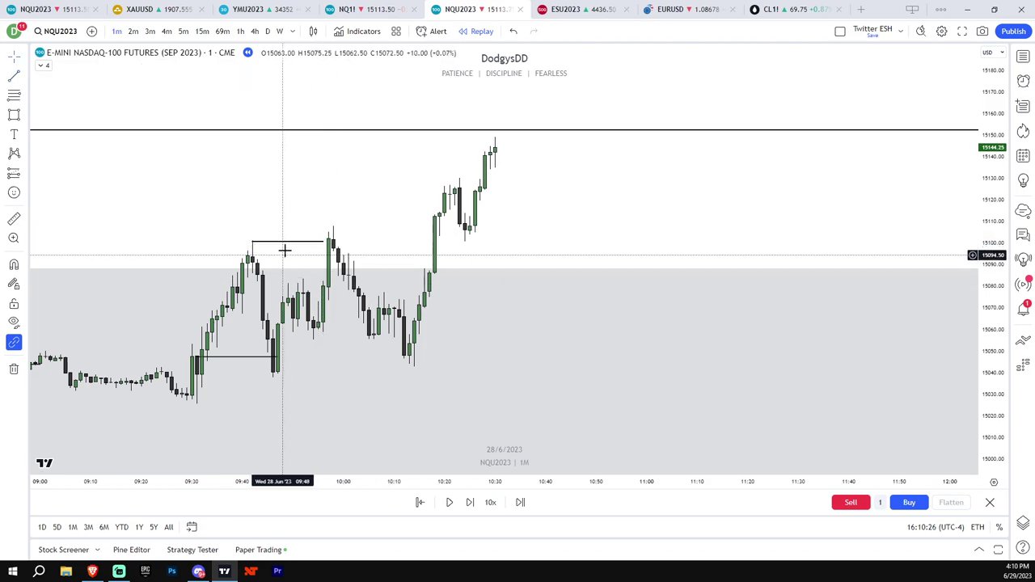
pyautogui.press('Delete')
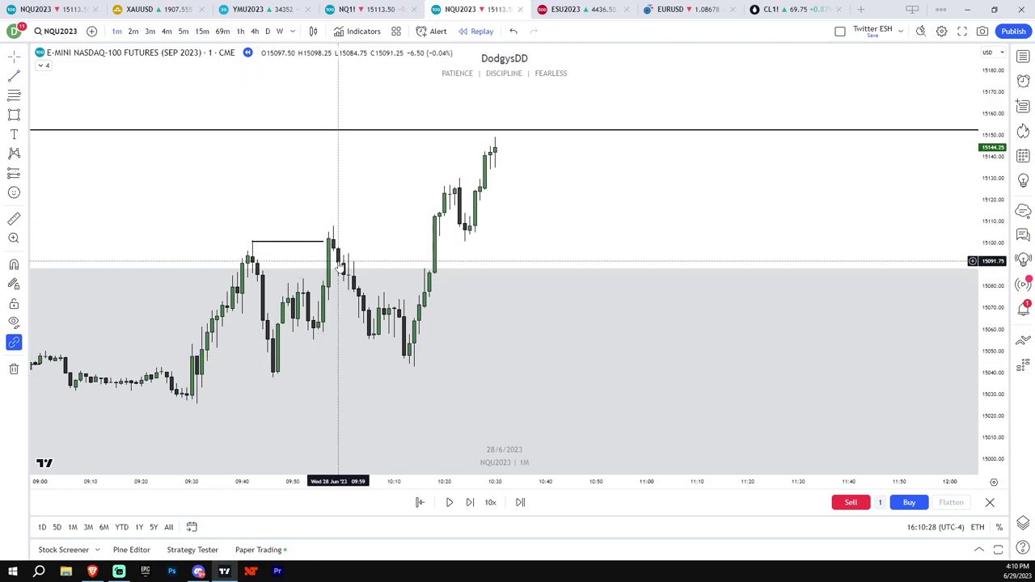
# Step: Draw a small rectangle over the gap in the rally from about 10:12 to 10:19, spanning about 15065 to 15058
pyautogui.moveTo(369, 241); pyautogui.dragTo(369, 246)
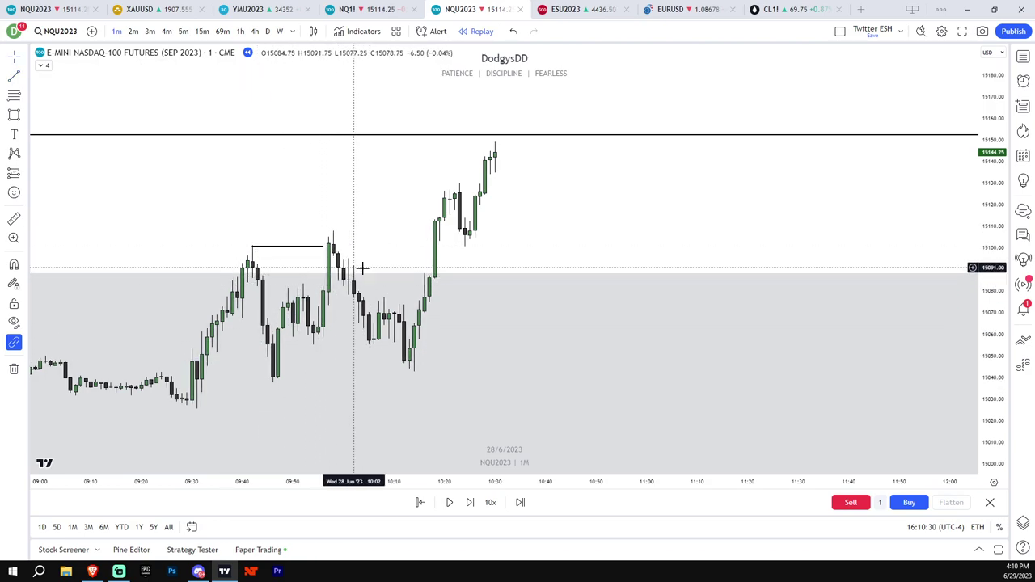
pyautogui.scroll(1, 362, 267)
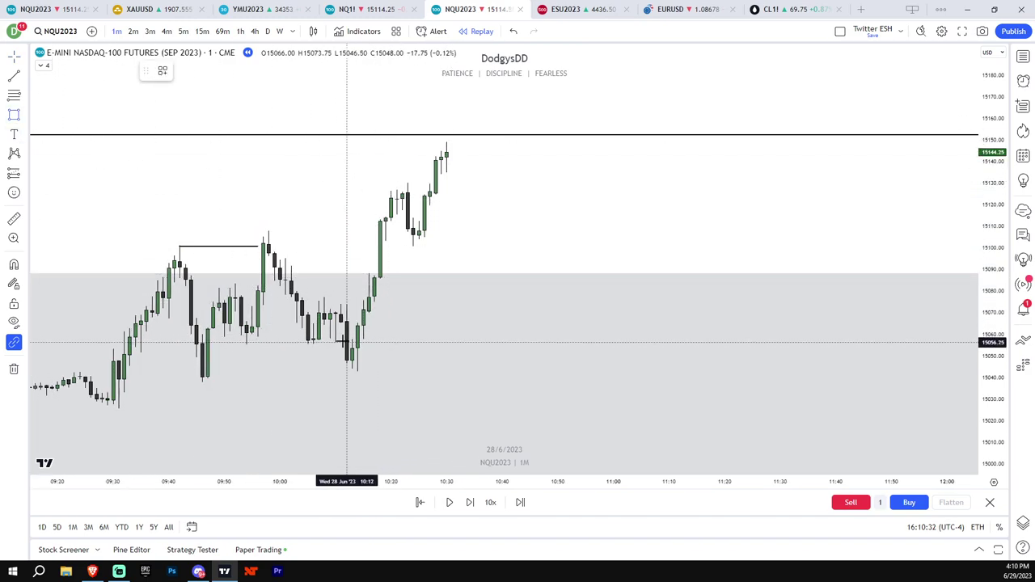
pyautogui.moveTo(340, 339); pyautogui.dragTo(385, 333)
pyautogui.click(387, 323)
pyautogui.click(467, 248)
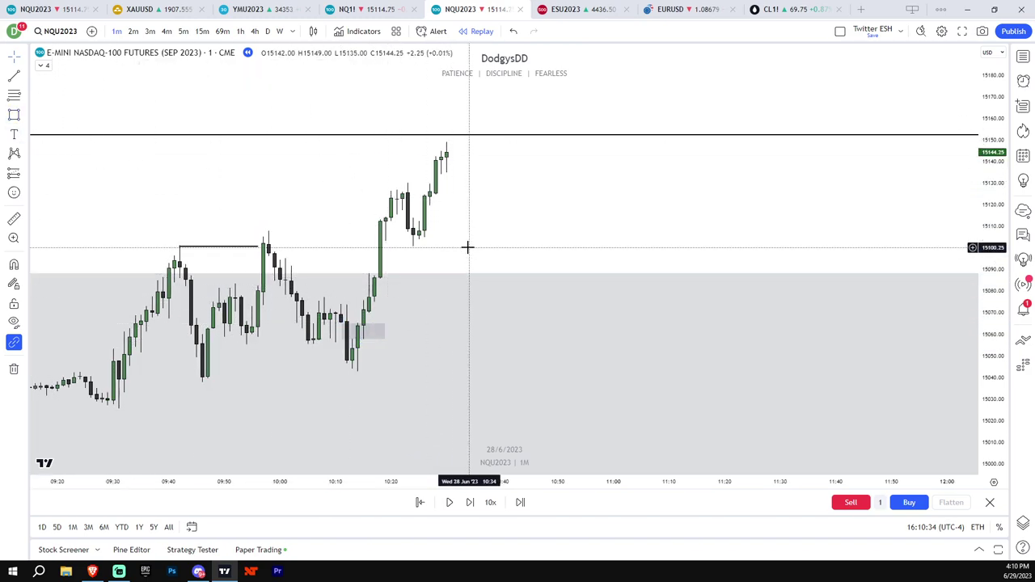
# Step: Delete the large shaded rectangle behind the 1-minute candles
pyautogui.moveTo(994, 387); pyautogui.dragTo(994, 351)
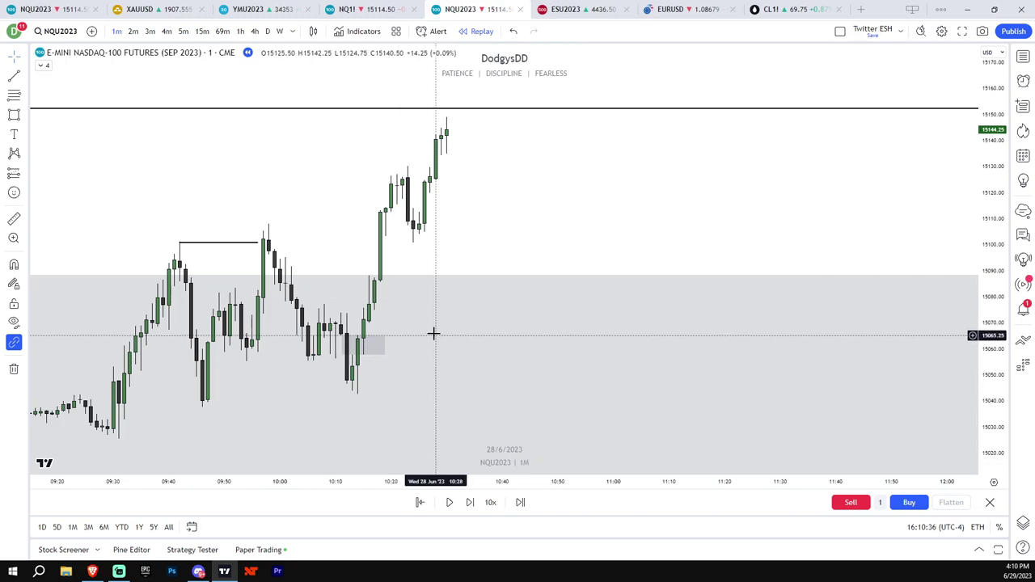
pyautogui.scroll(-1, 465, 283)
pyautogui.middleClick(475, 277)
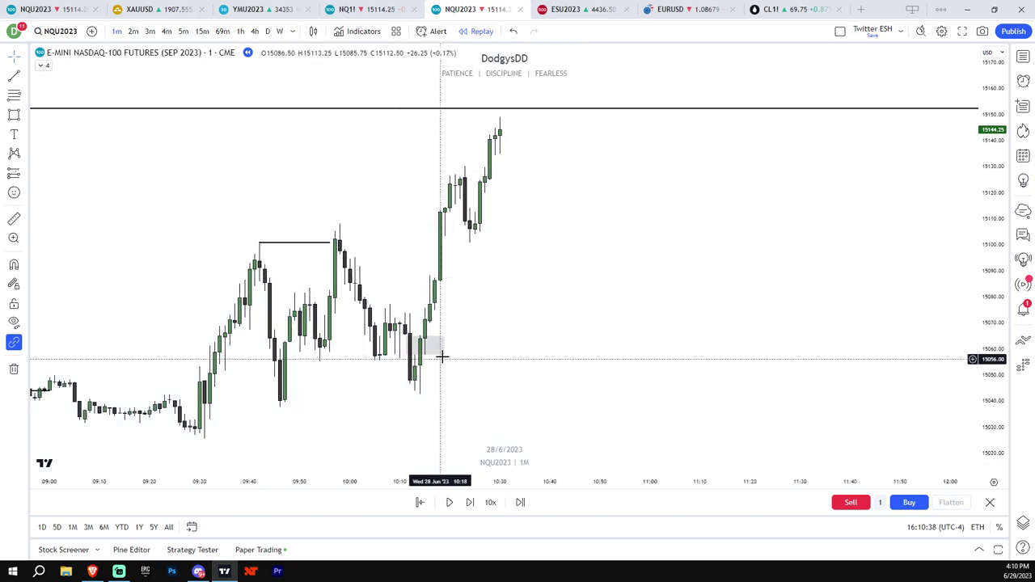
# Step: View the marked high on the 1-hour timeframe and switch the chart to the 4-hour timeframe
pyautogui.scroll(-1, 495, 368)
pyautogui.moveTo(500, 368); pyautogui.dragTo(676, 336)
pyautogui.moveTo(992, 348); pyautogui.dragTo(992, 403)
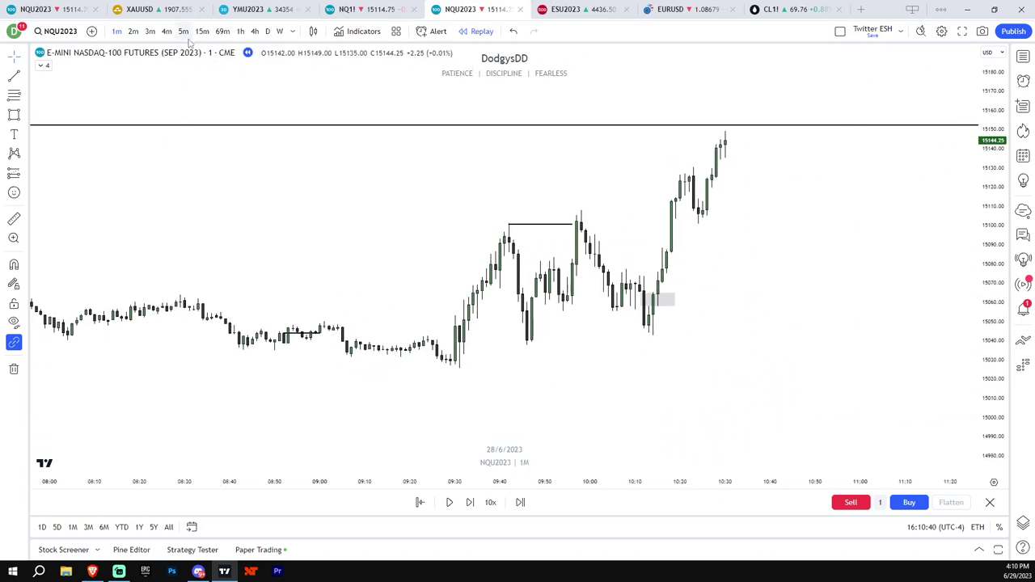
pyautogui.click(240, 31)
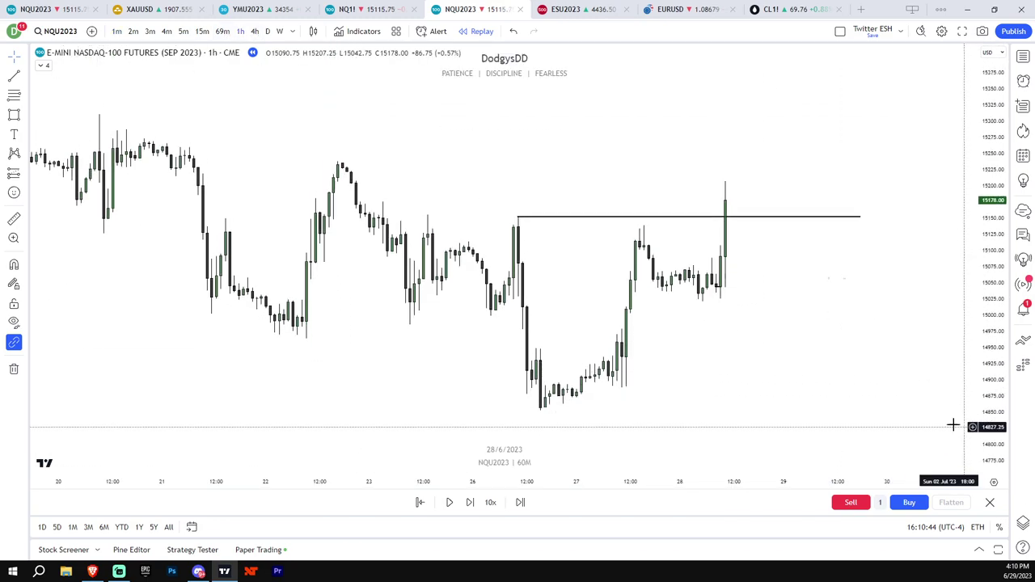
pyautogui.moveTo(953, 424); pyautogui.dragTo(869, 420)
pyautogui.click(255, 32)
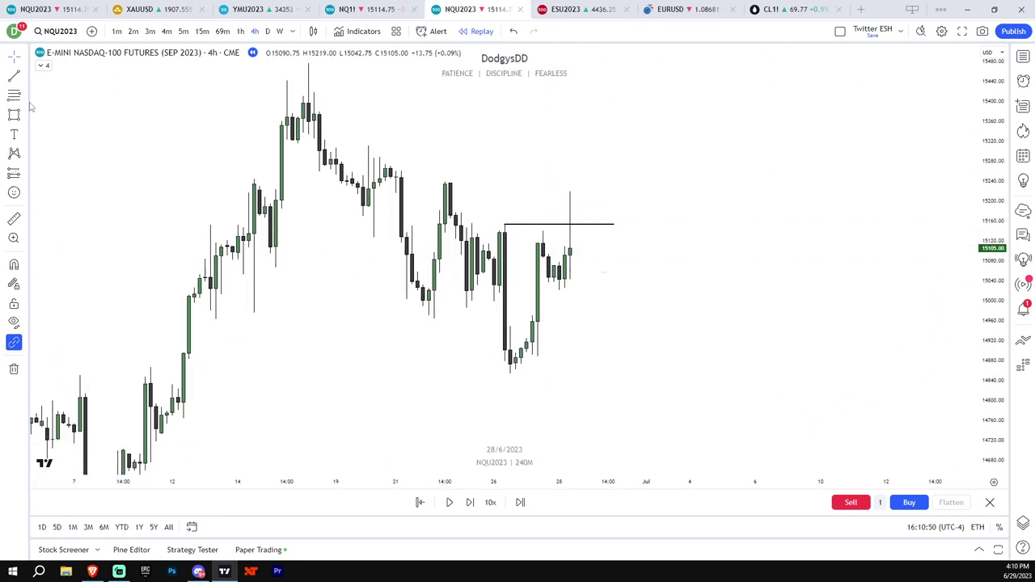
# Step: Try shading the zone from the large bullish 27 June candle with a rectangle spanning about 15085 to 14975
pyautogui.moveTo(532, 257); pyautogui.dragTo(612, 313)
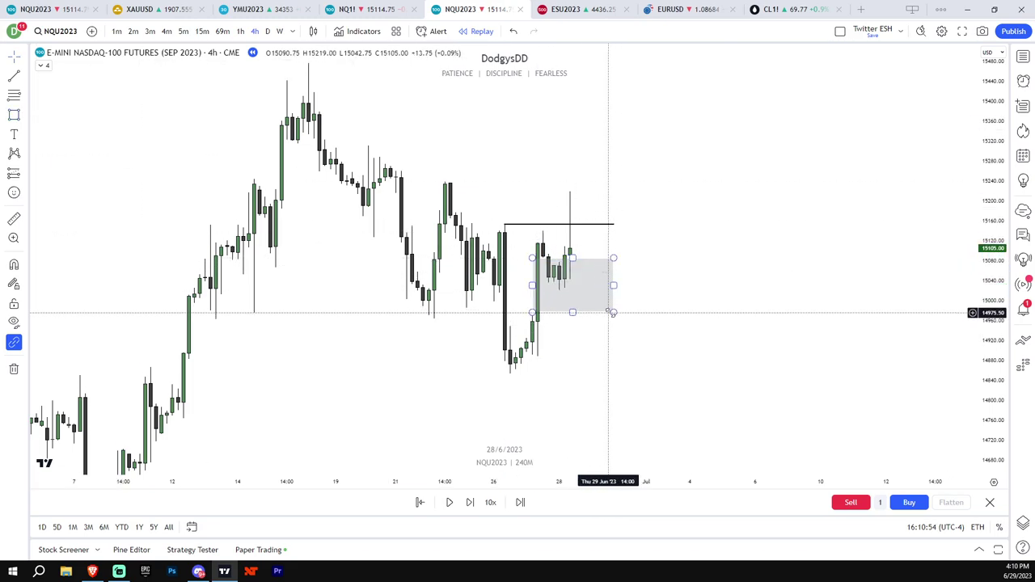
pyautogui.press('Delete')
# Step: Draw a rectangle extending from the large bearish 26 June candle past the latest candle, spanning about 15010 to 14950
pyautogui.scroll(3, 739, 296)
pyautogui.moveTo(802, 308); pyautogui.dragTo(816, 298)
pyautogui.moveTo(987, 328); pyautogui.dragTo(987, 369)
pyautogui.moveTo(990, 406); pyautogui.dragTo(990, 367)
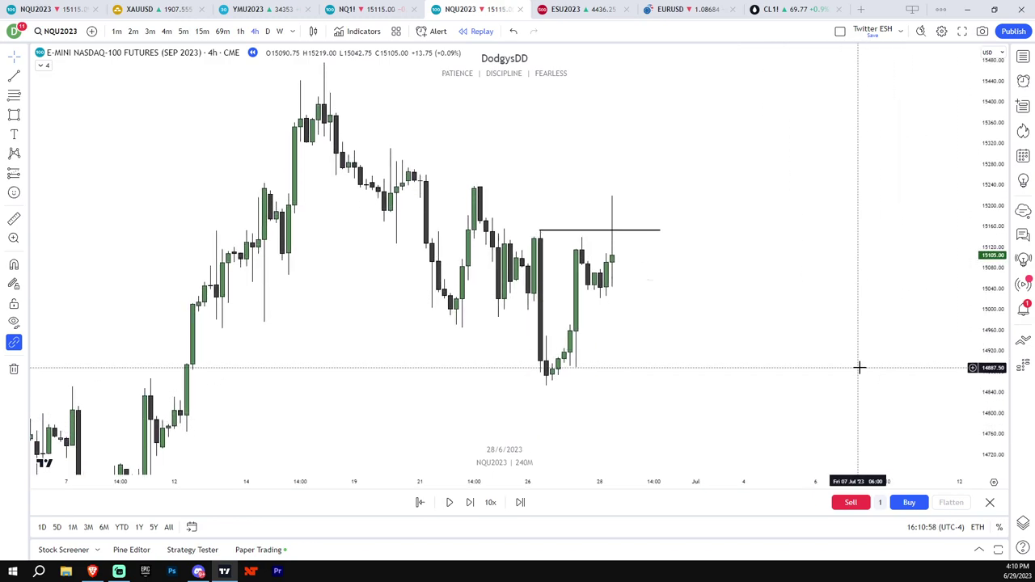
pyautogui.moveTo(655, 340); pyautogui.dragTo(546, 302)
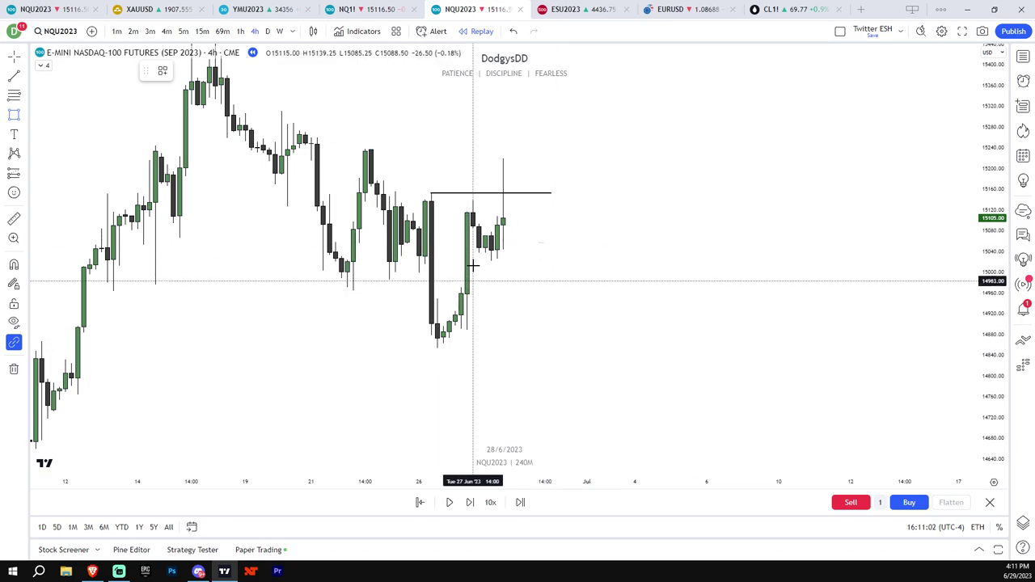
pyautogui.moveTo(424, 266); pyautogui.dragTo(520, 297)
pyautogui.click(533, 314)
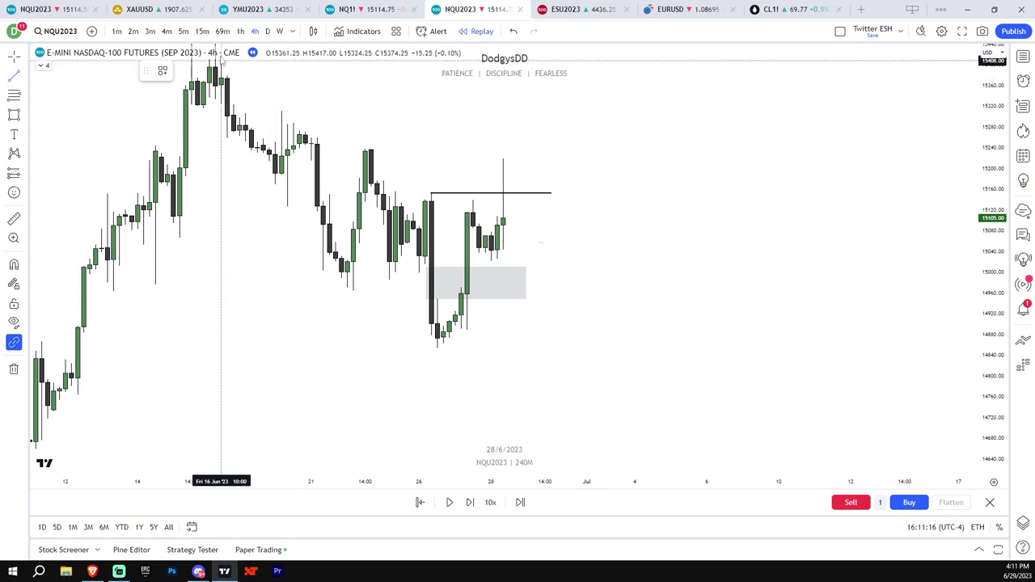
# Step: Switch the chart to the 5-minute timeframe and exit bar replay
pyautogui.click(185, 32)
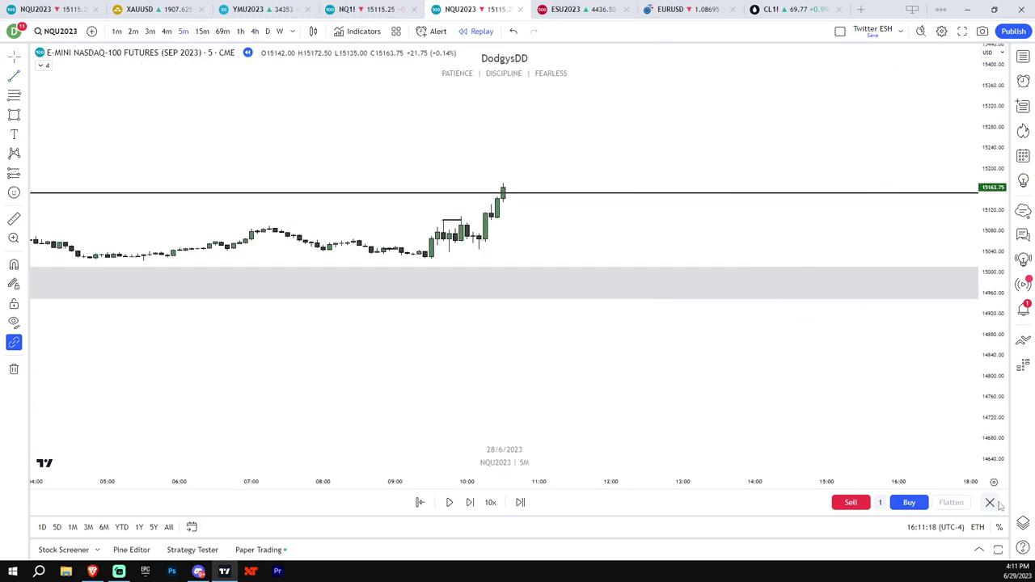
pyautogui.click(990, 502)
pyautogui.click(612, 321)
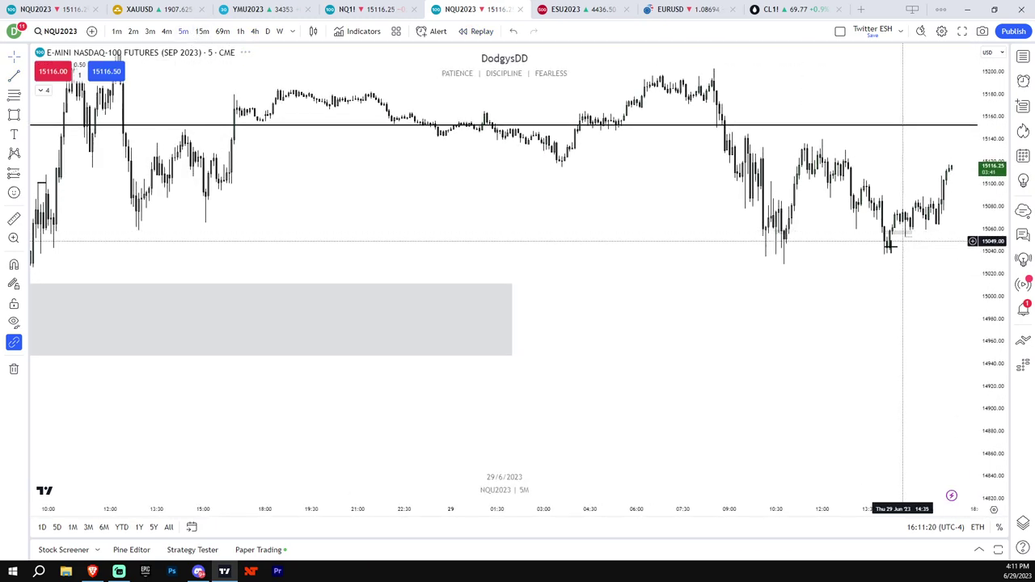
# Step: Switch the chart to the 15-minute timeframe and remove the horizontal level line near 15152
pyautogui.moveTo(518, 301); pyautogui.dragTo(466, 459)
pyautogui.scroll(-5, 555, 384)
pyautogui.moveTo(504, 380); pyautogui.dragTo(675, 365)
pyautogui.scroll(4, 647, 362)
pyautogui.moveTo(510, 339); pyautogui.dragTo(175, 313)
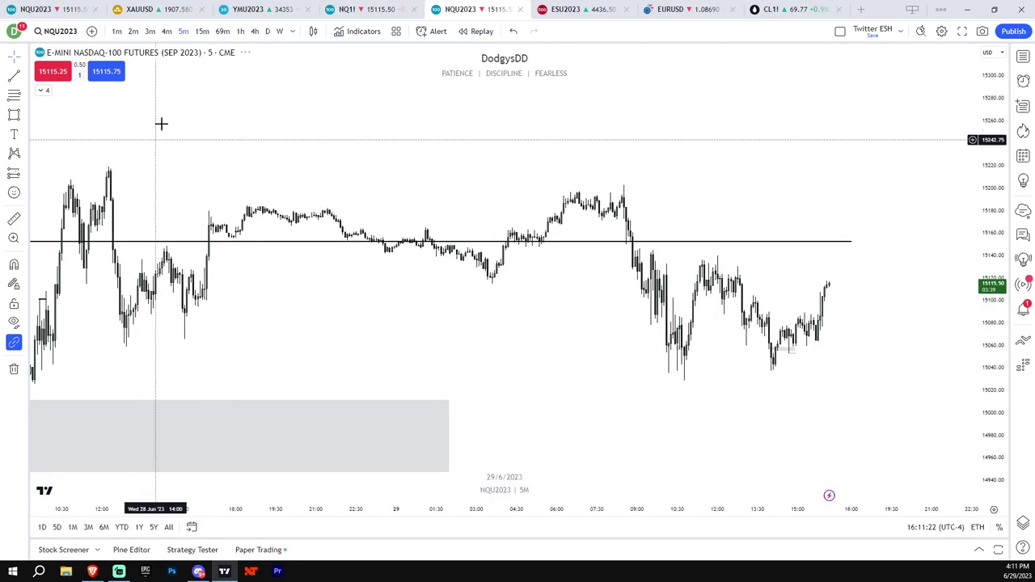
pyautogui.click(203, 32)
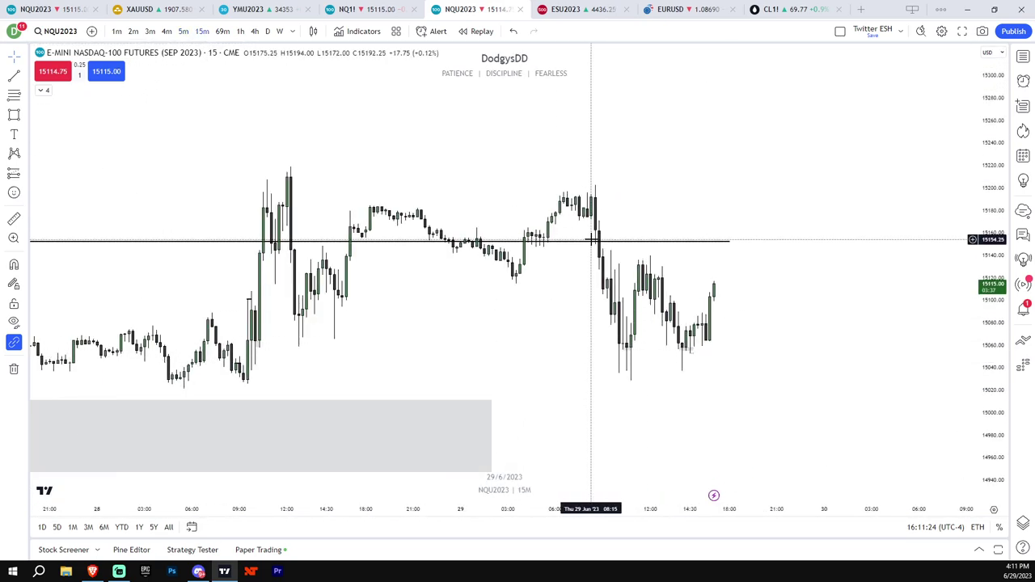
pyautogui.scroll(5, 817, 377)
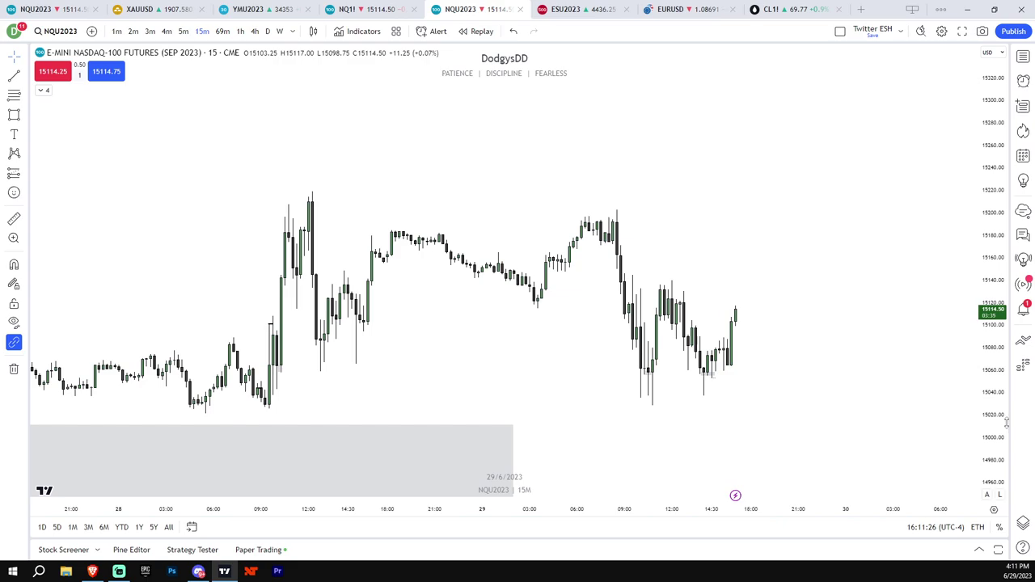
# Step: Examine the 29 June price action on the 15-minute timeframe and switch the chart to the 5-minute timeframe
pyautogui.scroll(5, 809, 289)
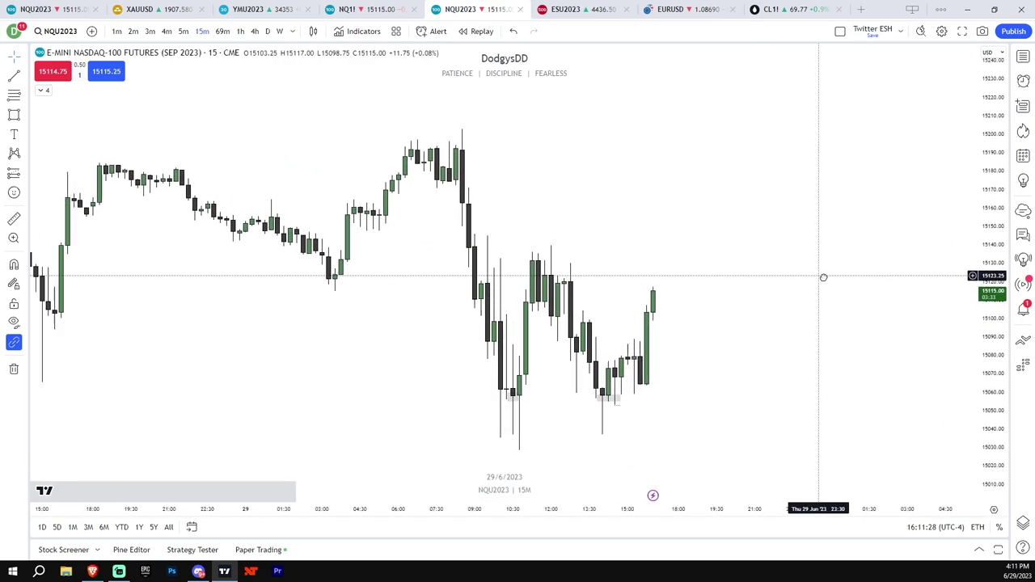
pyautogui.scroll(4, 931, 299)
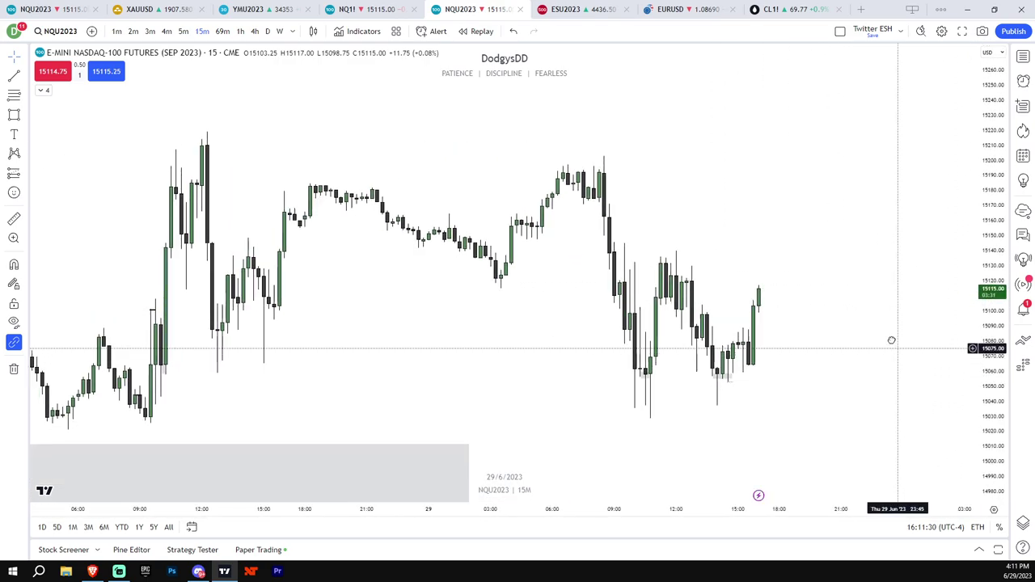
pyautogui.scroll(3, 855, 308)
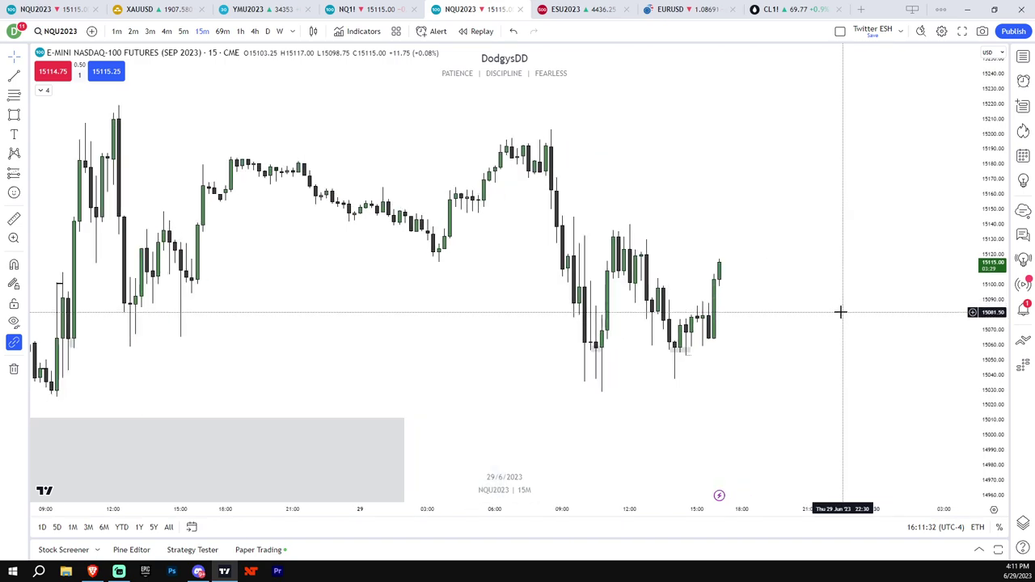
pyautogui.click(183, 31)
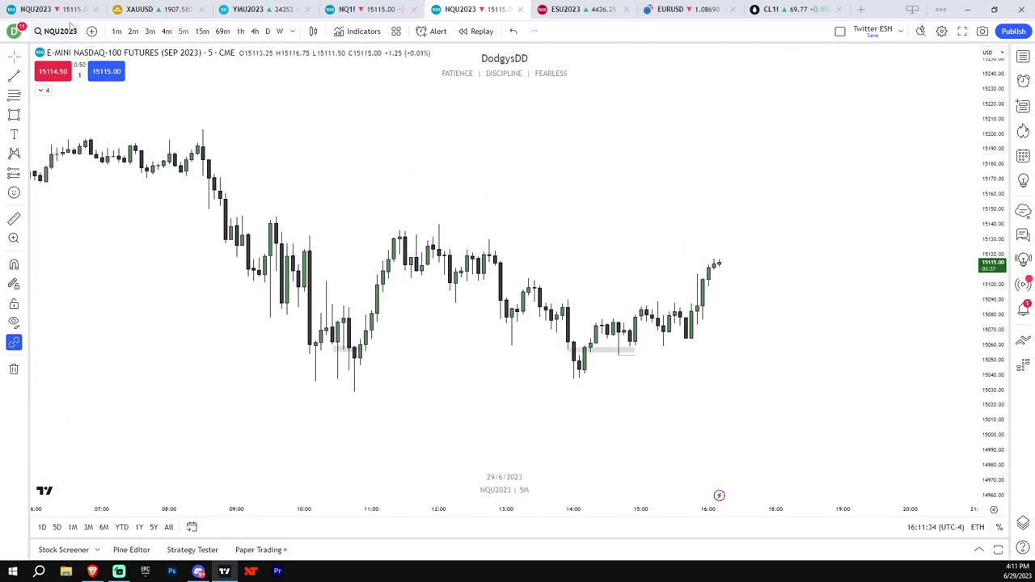
# Step: Load the E-mini S&P 500 futures symbol ESU2023 and switch its chart to the 15-minute timeframe
pyautogui.click(60, 32)
pyautogui.write('ESU2')
pyautogui.press('Return')
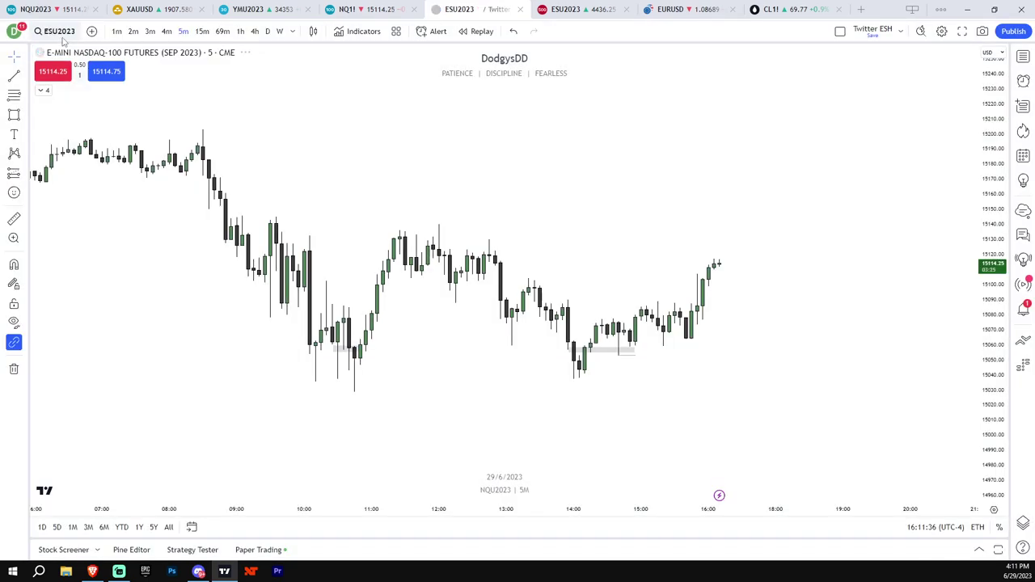
pyautogui.rightClick(767, 250)
pyautogui.click(841, 471)
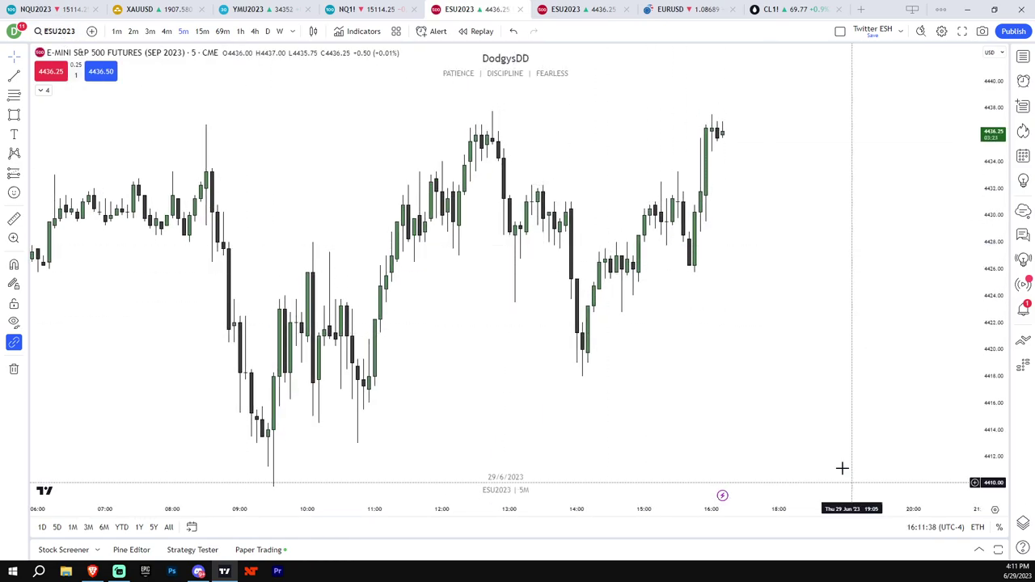
pyautogui.click(202, 32)
pyautogui.moveTo(993, 289); pyautogui.dragTo(993, 346)
pyautogui.scroll(2, 809, 308)
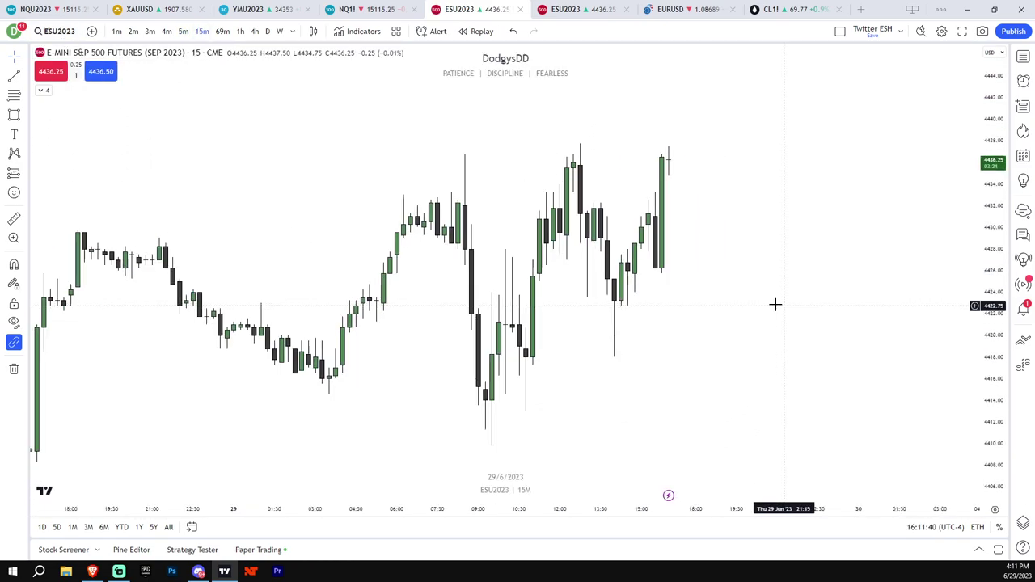
# Step: Shade a 29 June zone spanning about 4426.25 to 4422.5 and mark the 08:30 high with a horizontal line at about 4436.75
pyautogui.moveTo(462, 267); pyautogui.dragTo(585, 310)
pyautogui.scroll(2, 569, 343)
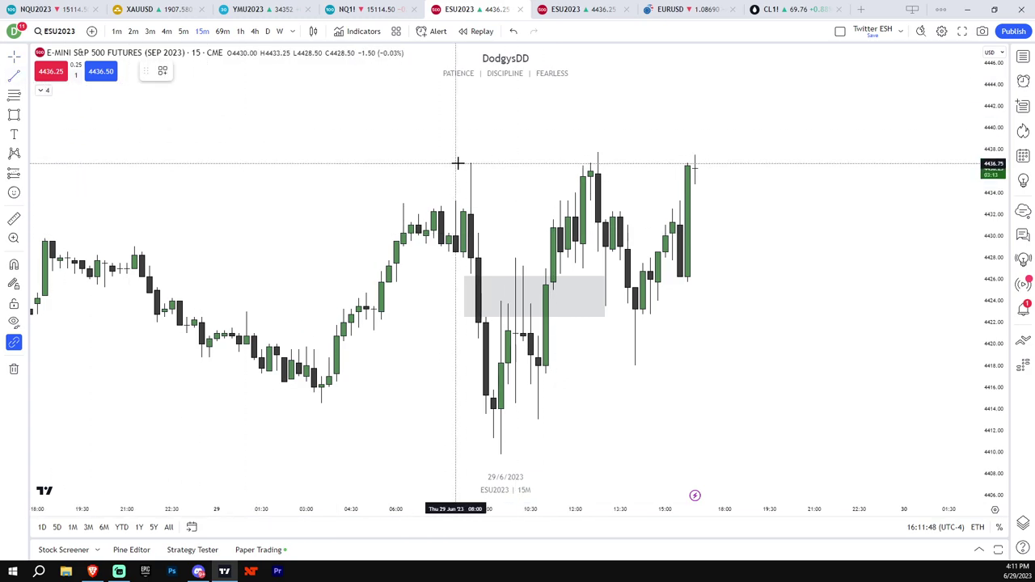
pyautogui.moveTo(469, 164); pyautogui.dragTo(643, 164)
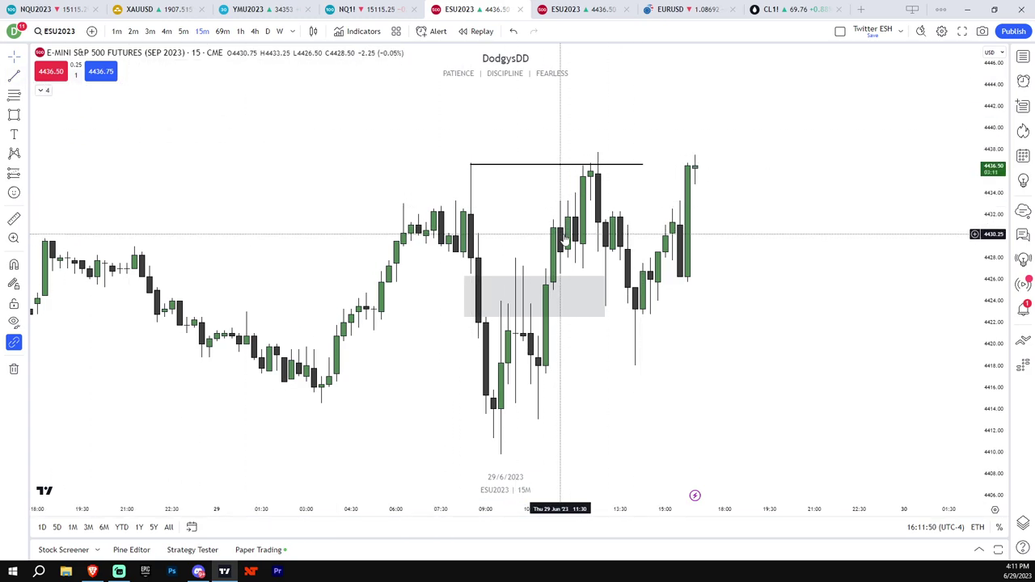
# Step: Try shading a small zone on the 1-minute timeframe from about 4430.25 to 4429.5 near 12:11, moving it to about 4428 near 11:40
pyautogui.click(117, 30)
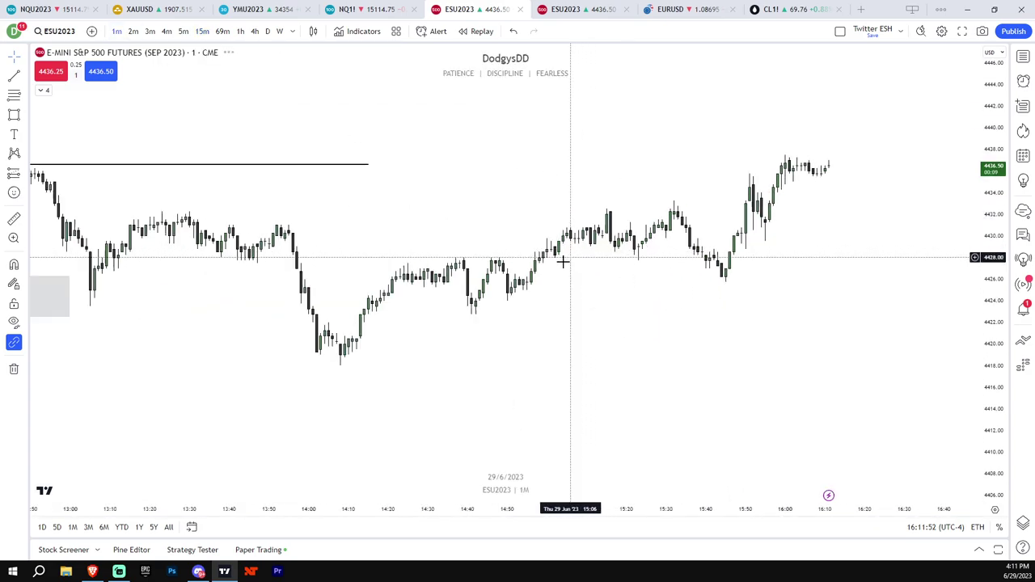
pyautogui.moveTo(993, 416); pyautogui.dragTo(993, 243)
pyautogui.moveTo(737, 327); pyautogui.dragTo(828, 217)
pyautogui.scroll(1, 825, 219)
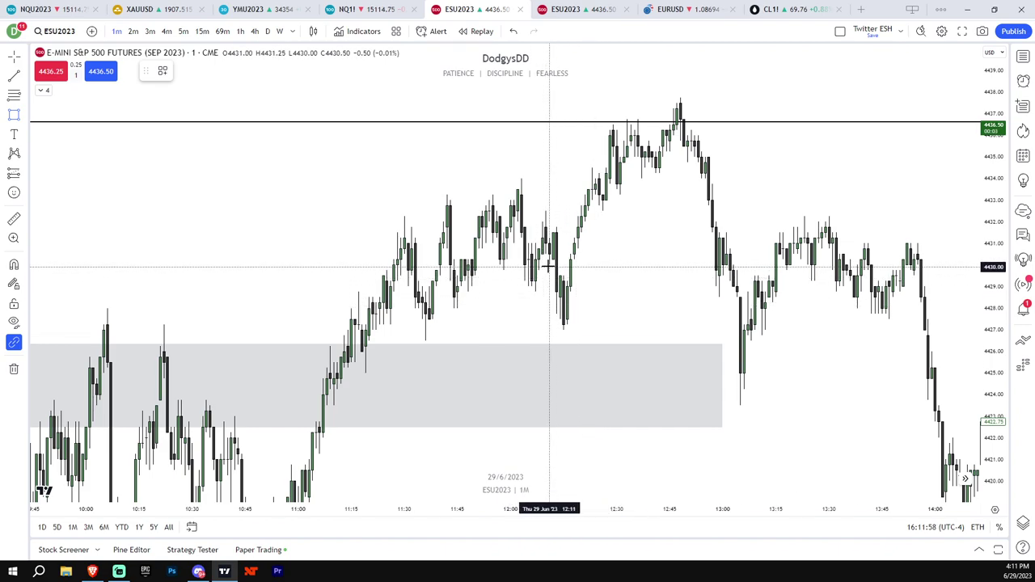
pyautogui.moveTo(549, 260); pyautogui.dragTo(609, 271)
pyautogui.click(613, 277)
pyautogui.click(571, 296)
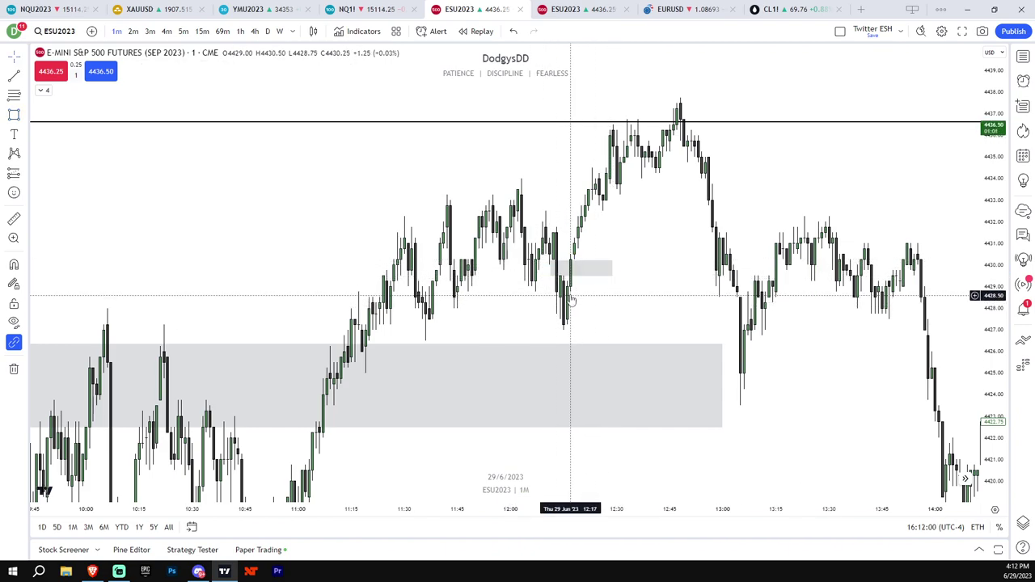
pyautogui.moveTo(599, 278); pyautogui.dragTo(479, 324)
# Step: Replace the small zone with a horizontal line at about 4430 from about 11:40 to 12:35 on the 5-minute timeframe
pyautogui.click(184, 31)
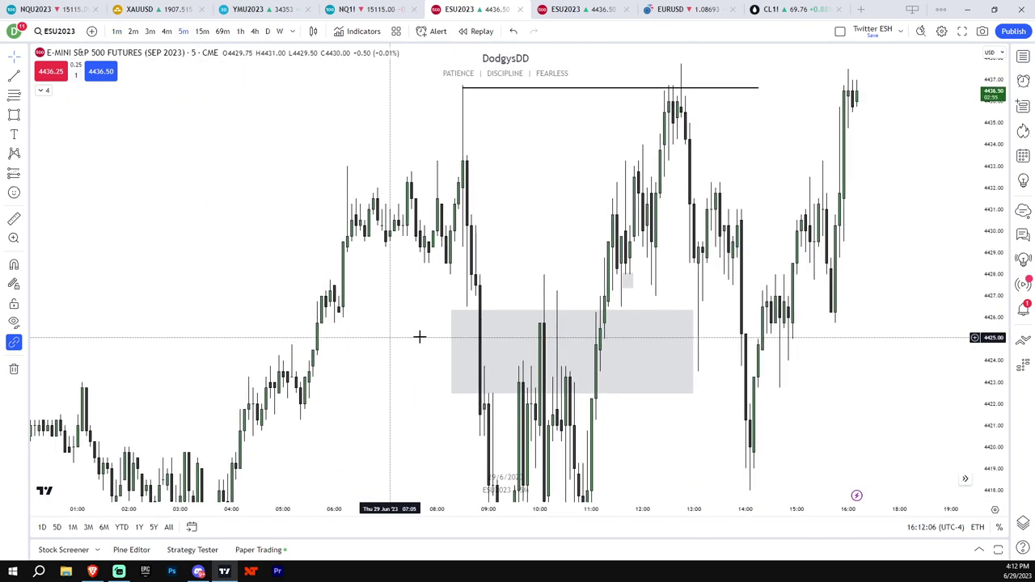
pyautogui.scroll(1, 822, 371)
pyautogui.moveTo(820, 369); pyautogui.dragTo(695, 384)
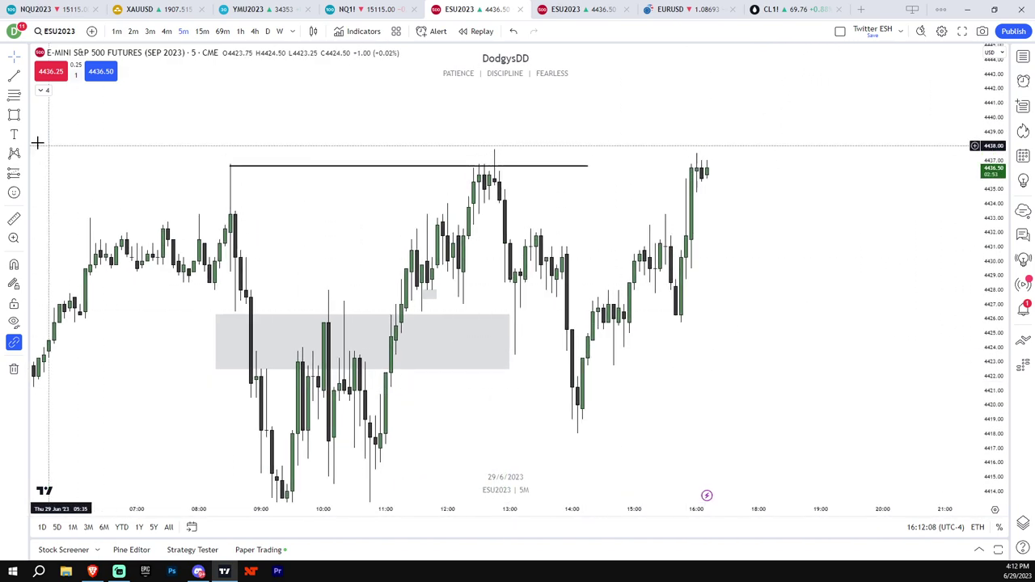
pyautogui.click(483, 270)
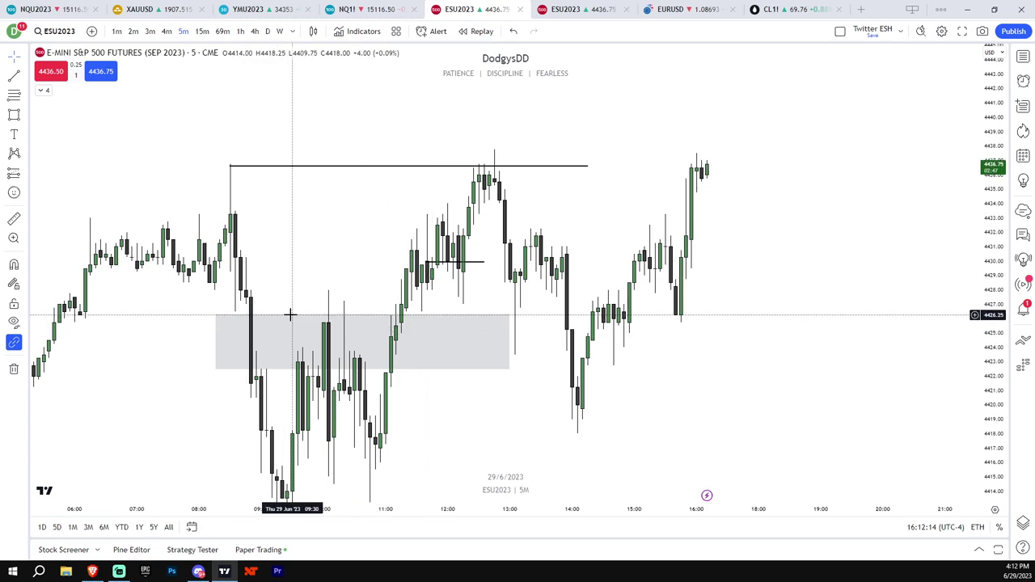
# Step: Adjust the large shaded 29 June zone to span about 4427 to 4423.75, starting near 08:50
pyautogui.moveTo(381, 316); pyautogui.dragTo(411, 306)
pyautogui.moveTo(546, 363); pyautogui.dragTo(474, 343)
pyautogui.click(430, 279)
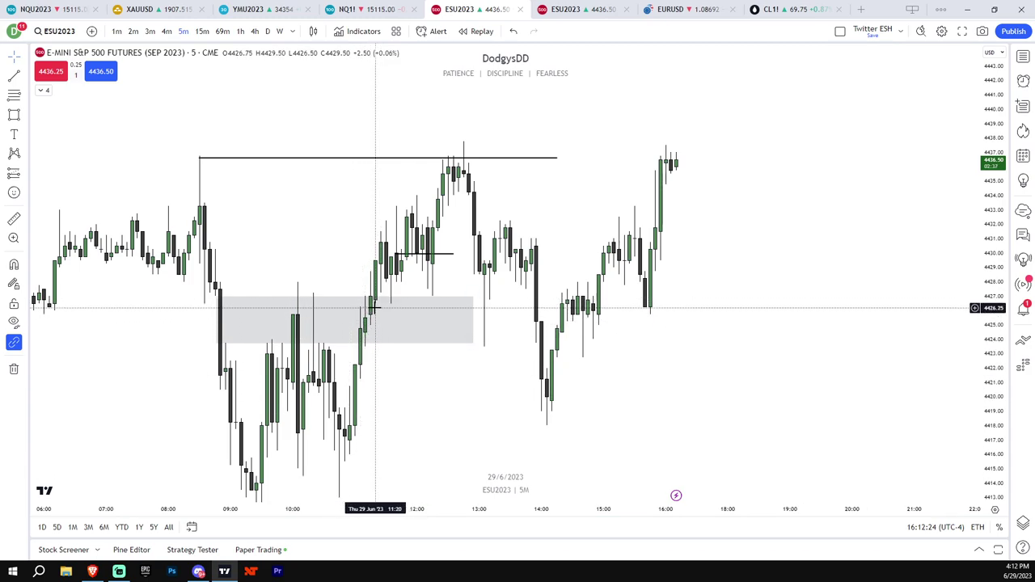
# Step: Review the marked 29 June high and shaded zone on the 15-minute and 1-minute timeframes
pyautogui.click(202, 30)
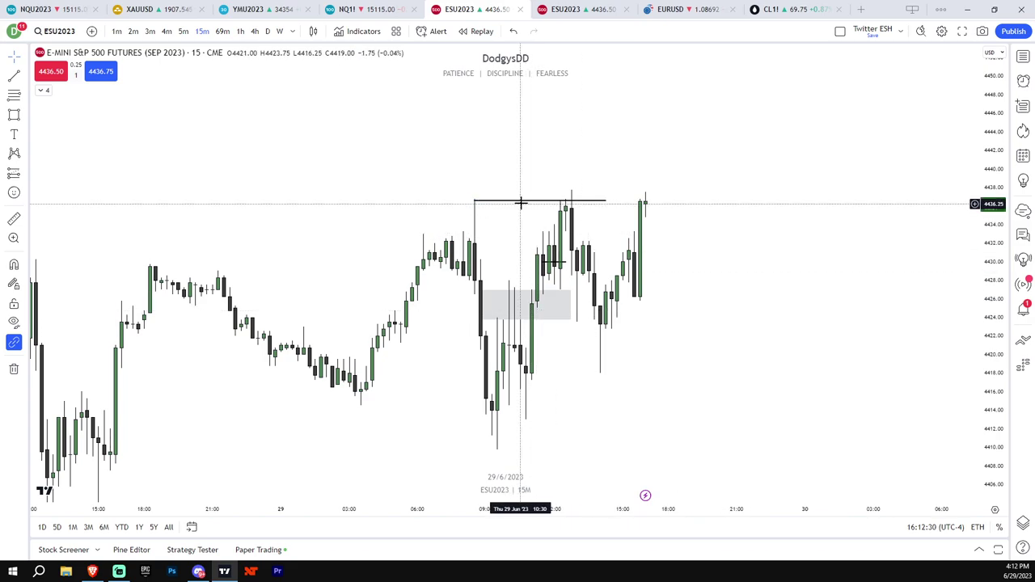
pyautogui.scroll(1, 621, 266)
pyautogui.moveTo(697, 285); pyautogui.dragTo(718, 289)
pyautogui.scroll(1, 715, 285)
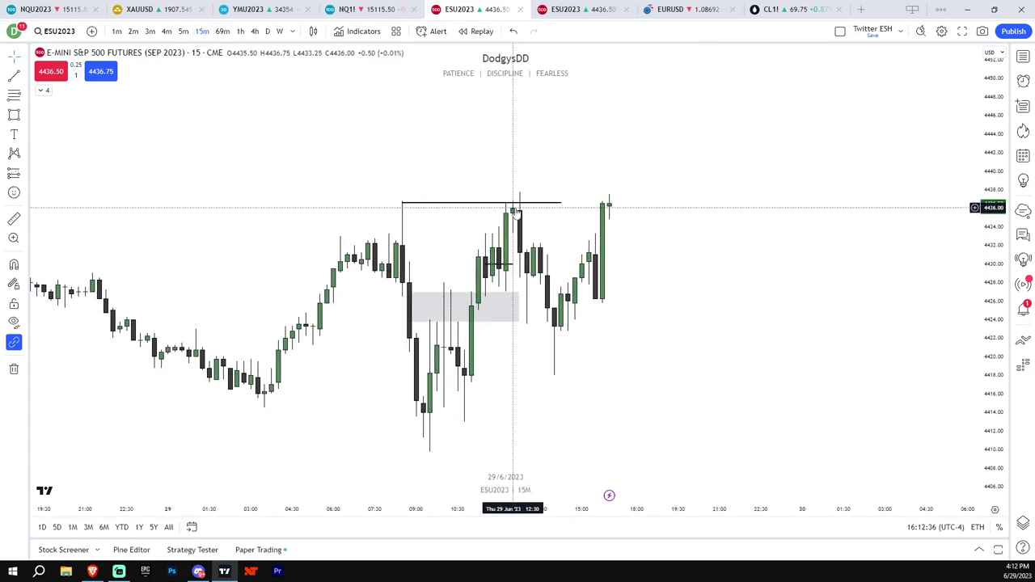
pyautogui.click(116, 30)
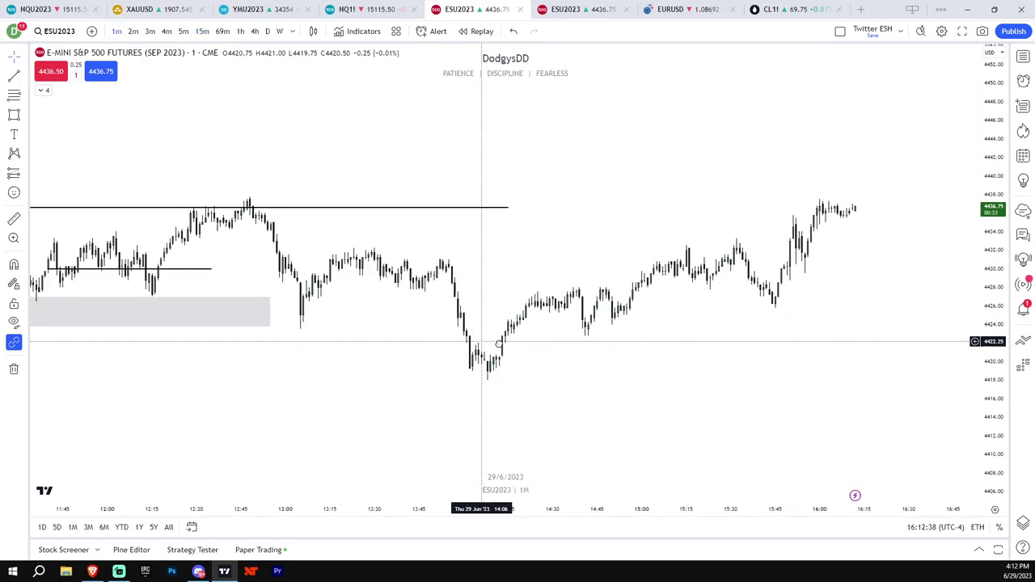
pyautogui.scroll(3, 566, 352)
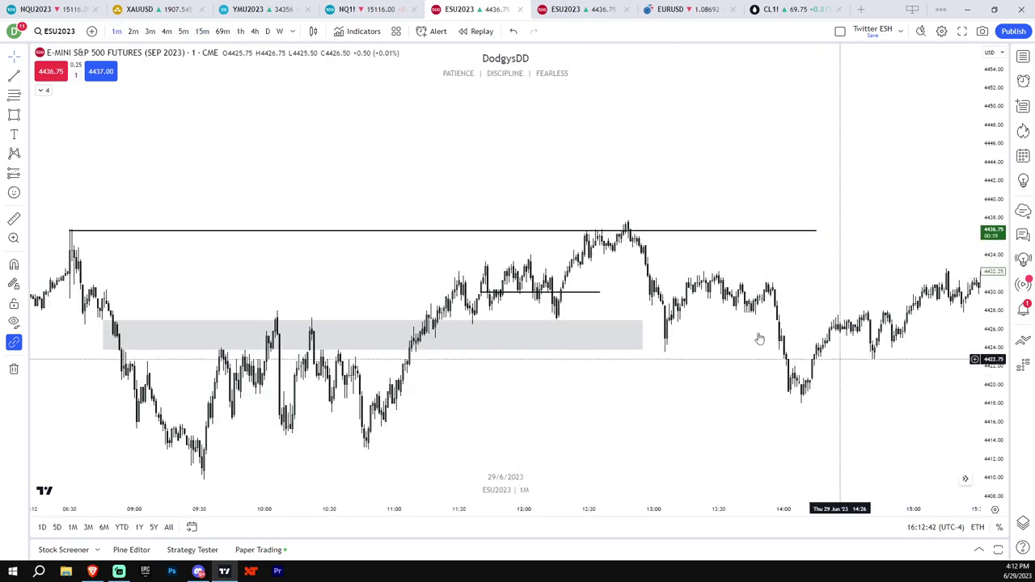
# Step: Mark the 28 June high on the 15-minute timeframe with a horizontal line at about 4430.5 extending into 29 June
pyautogui.click(202, 31)
pyautogui.moveTo(993, 353); pyautogui.dragTo(604, 384)
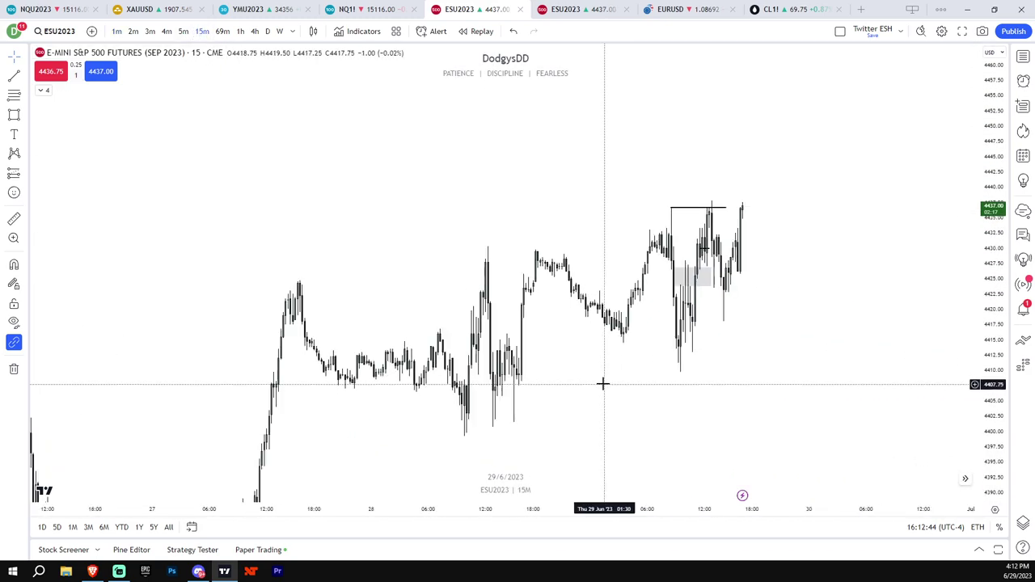
pyautogui.scroll(1, 882, 389)
pyautogui.moveTo(994, 395); pyautogui.dragTo(993, 273)
pyautogui.scroll(1, 849, 283)
pyautogui.moveTo(757, 314); pyautogui.dragTo(752, 265)
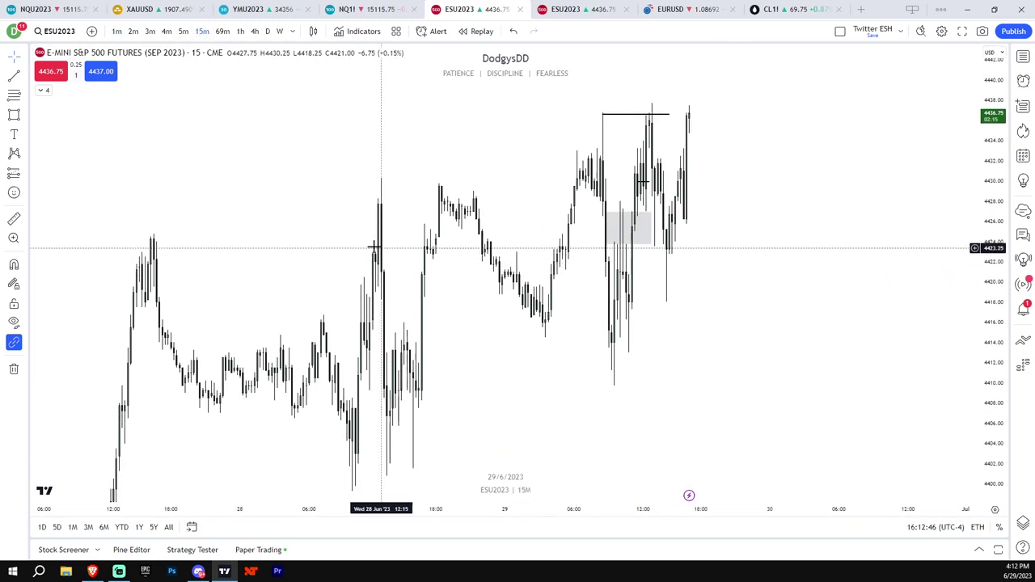
pyautogui.scroll(1, 389, 249)
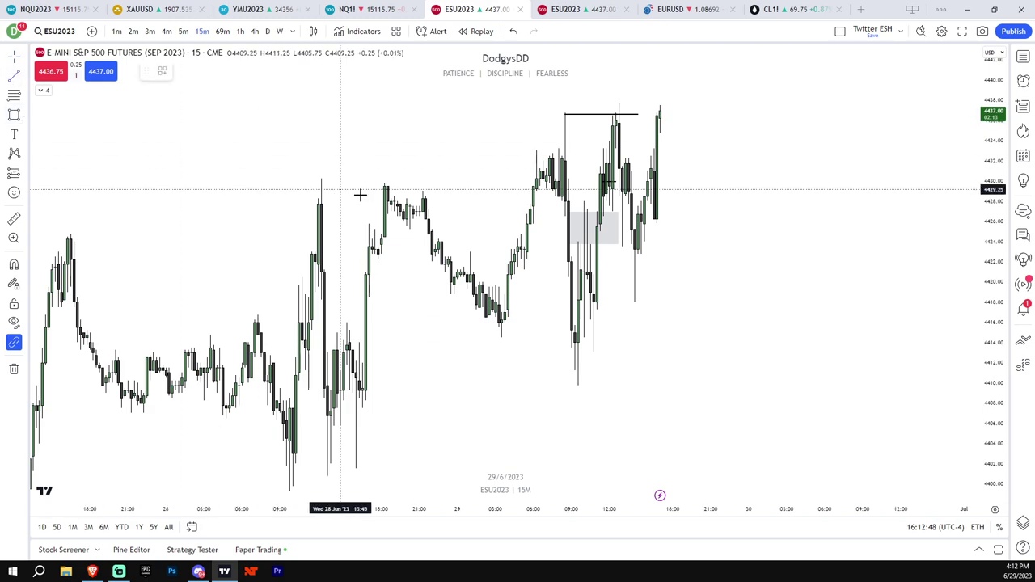
pyautogui.moveTo(320, 176)
pyautogui.mouseDown()
pyautogui.moveTo(393, 176)
pyautogui.moveTo(512, 210)
pyautogui.mouseUp()
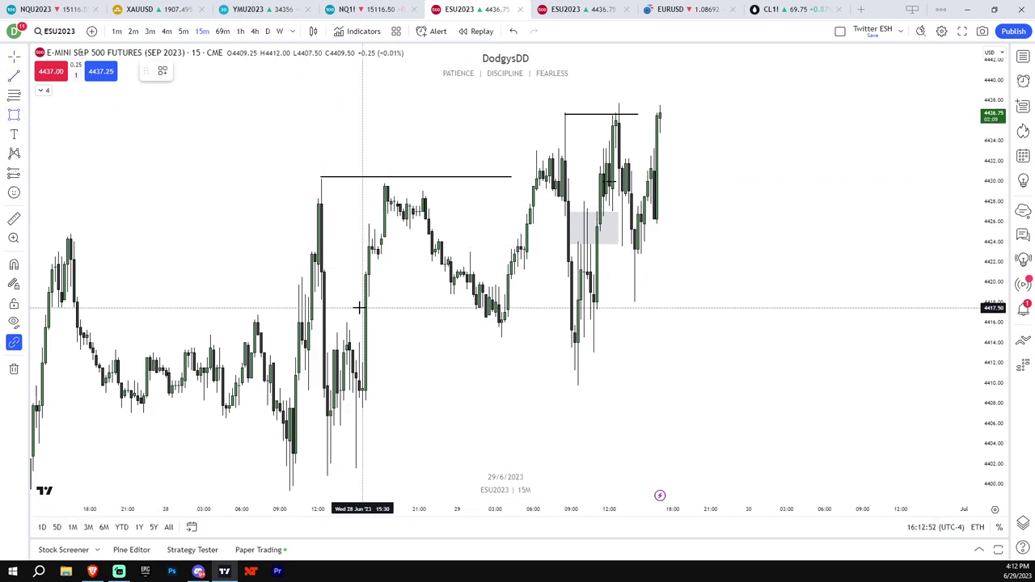
# Step: Shade a zone spanning about 4418.25 to 4413 from 28 June 12:00 to about 06:00 on 29 June
pyautogui.moveTo(319, 300)
pyautogui.mouseDown()
pyautogui.moveTo(520, 331)
pyautogui.moveTo(533, 353)
pyautogui.mouseUp()
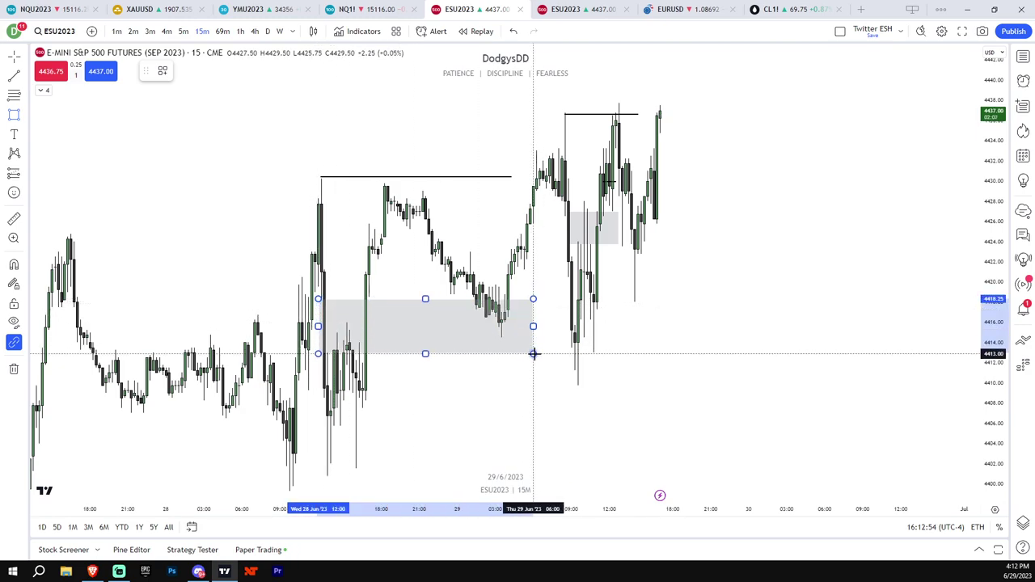
pyautogui.click(458, 365)
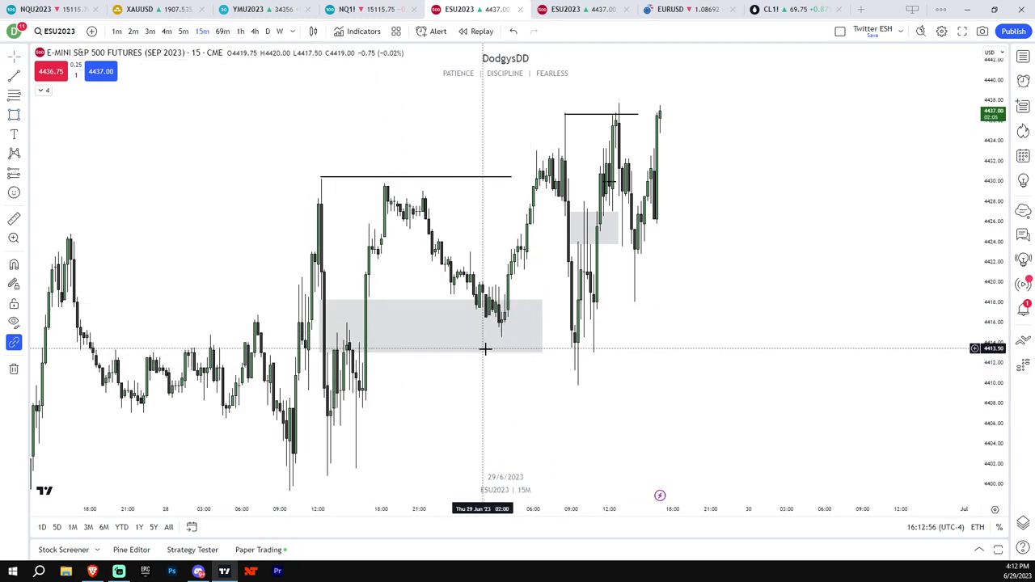
pyautogui.scroll(1, 534, 363)
pyautogui.moveTo(558, 365); pyautogui.dragTo(665, 370)
pyautogui.scroll(2, 513, 340)
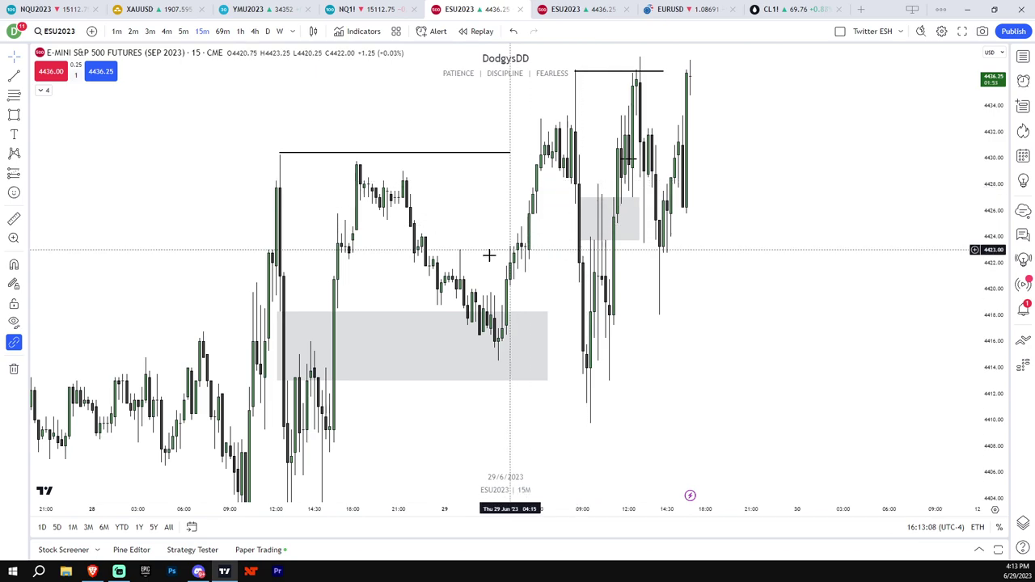
# Step: Draw a rising trend line under the lows, from the 28 June low near 4399.5 to about 4409.5 on 29 June
pyautogui.scroll(-2, 728, 324)
pyautogui.moveTo(829, 401); pyautogui.dragTo(811, 388)
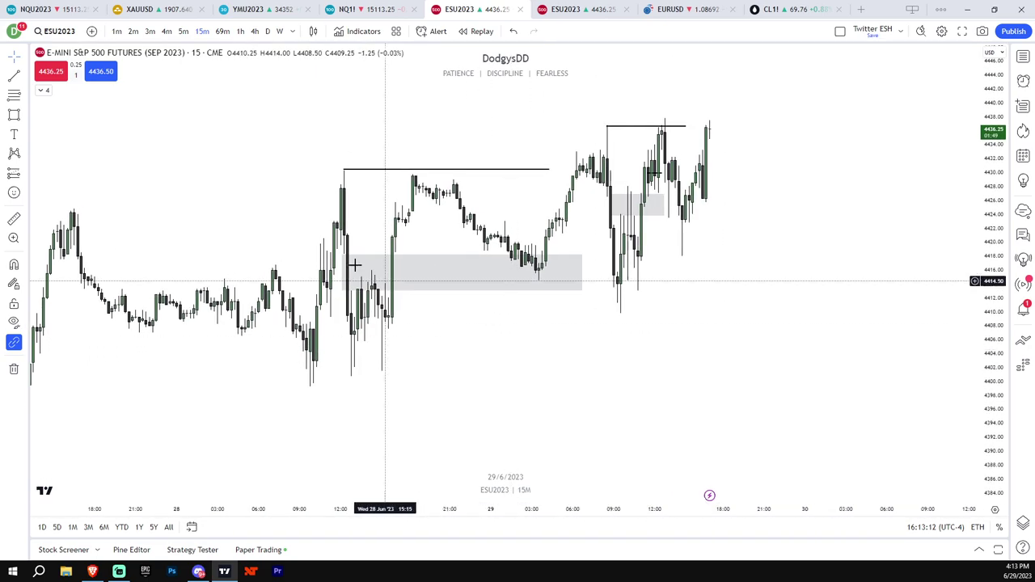
pyautogui.click(308, 385)
pyautogui.click(702, 315)
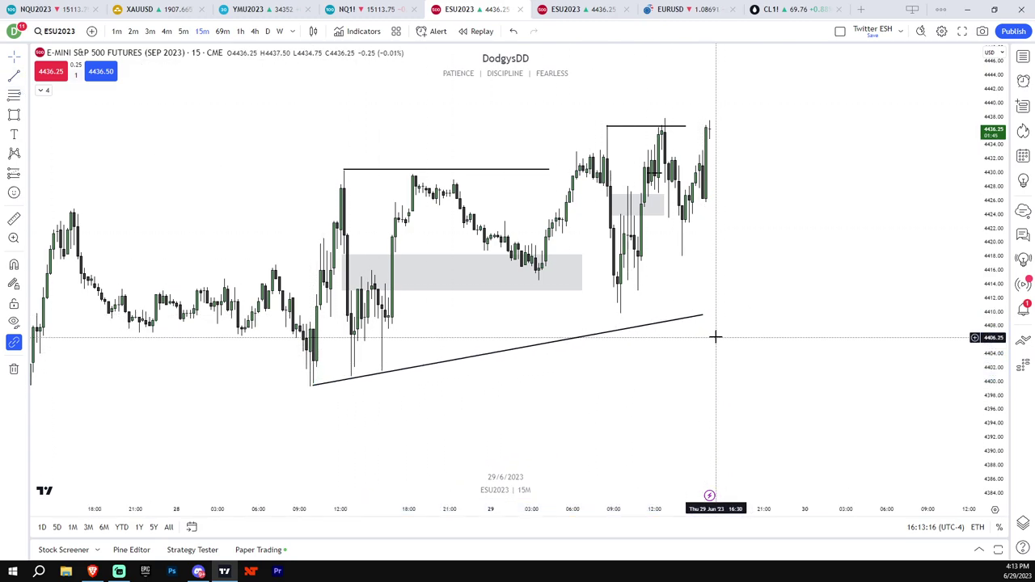
pyautogui.scroll(2, 715, 337)
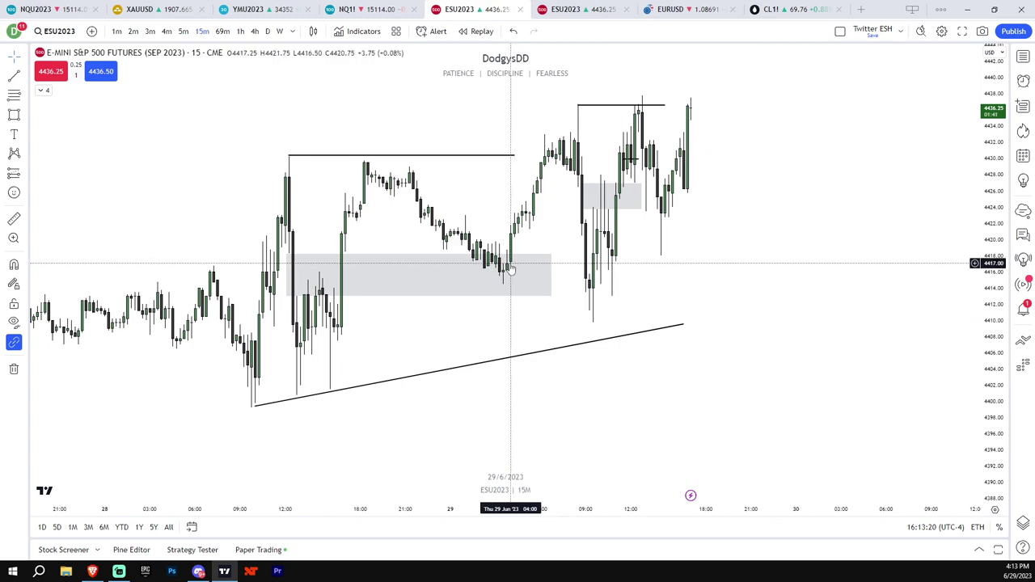
pyautogui.click(476, 295)
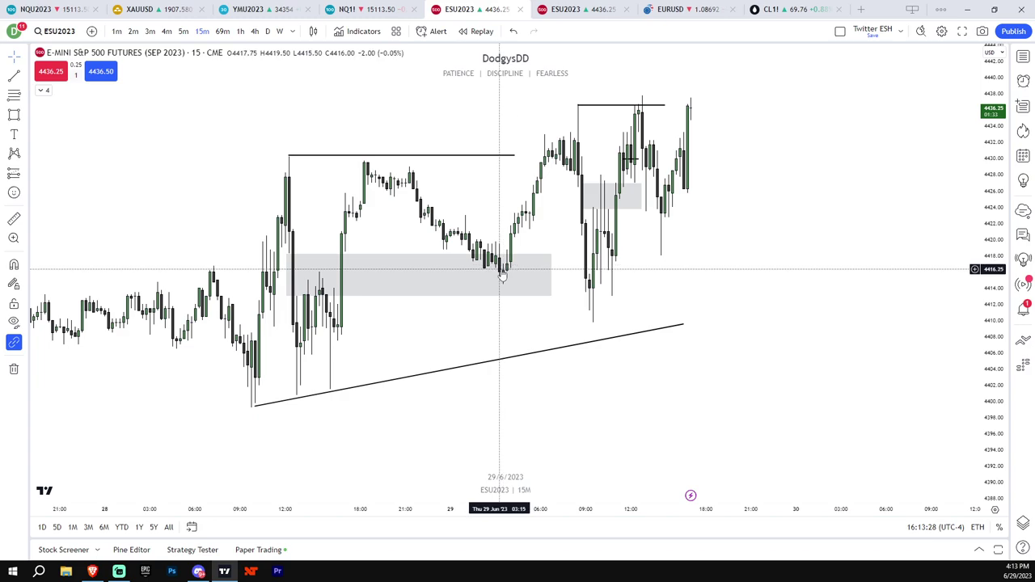
pyautogui.moveTo(586, 271); pyautogui.dragTo(591, 277)
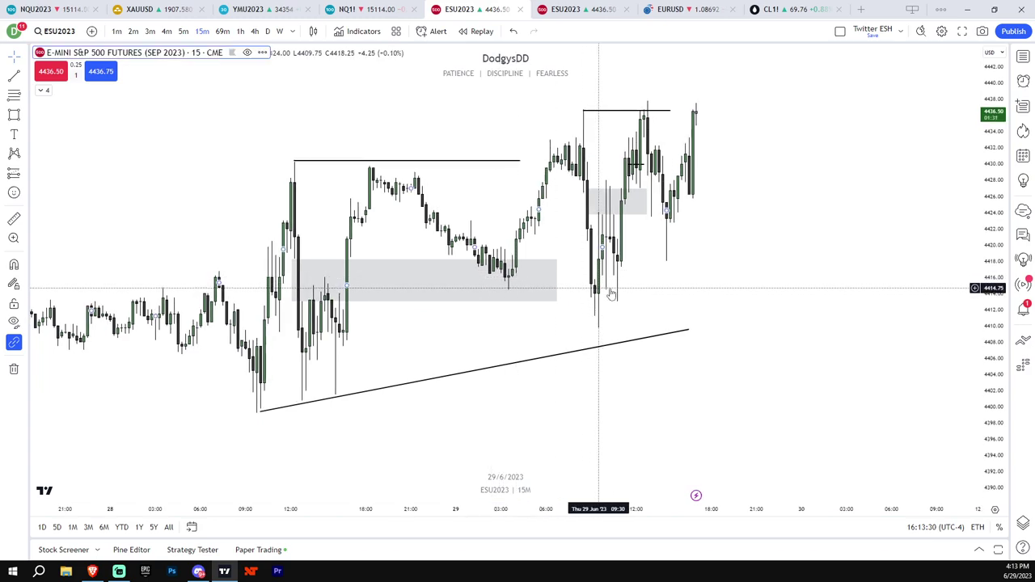
# Step: Shade a small zone from about 4420.25 to 4418.75 between about 03:45 and 06:30 on 29 June
pyautogui.moveTo(652, 292); pyautogui.dragTo(649, 296)
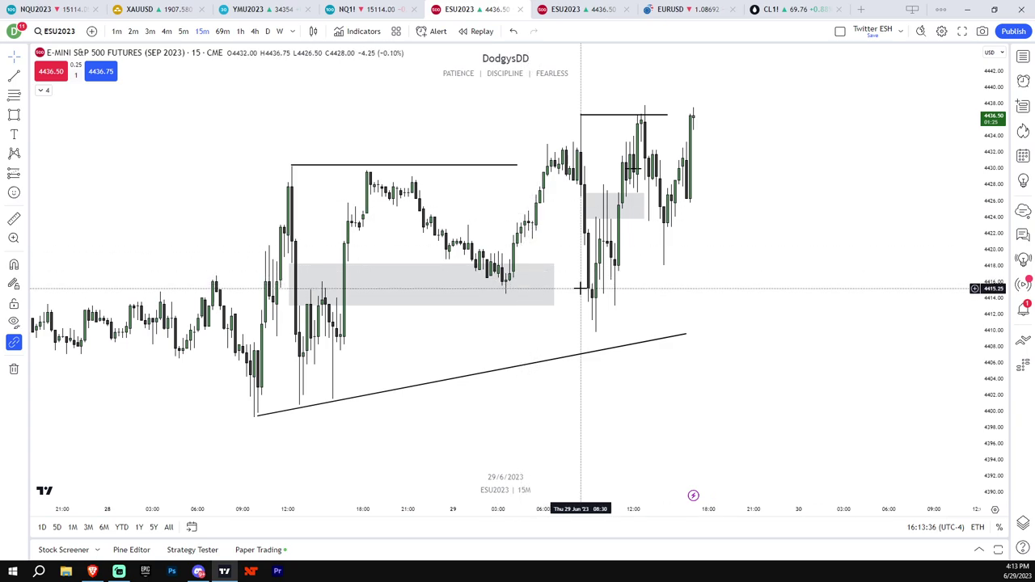
pyautogui.scroll(-4, 622, 283)
pyautogui.moveTo(698, 323); pyautogui.dragTo(702, 294)
pyautogui.moveTo(992, 340); pyautogui.dragTo(992, 373)
pyautogui.scroll(2, 874, 371)
pyautogui.moveTo(844, 366); pyautogui.dragTo(795, 382)
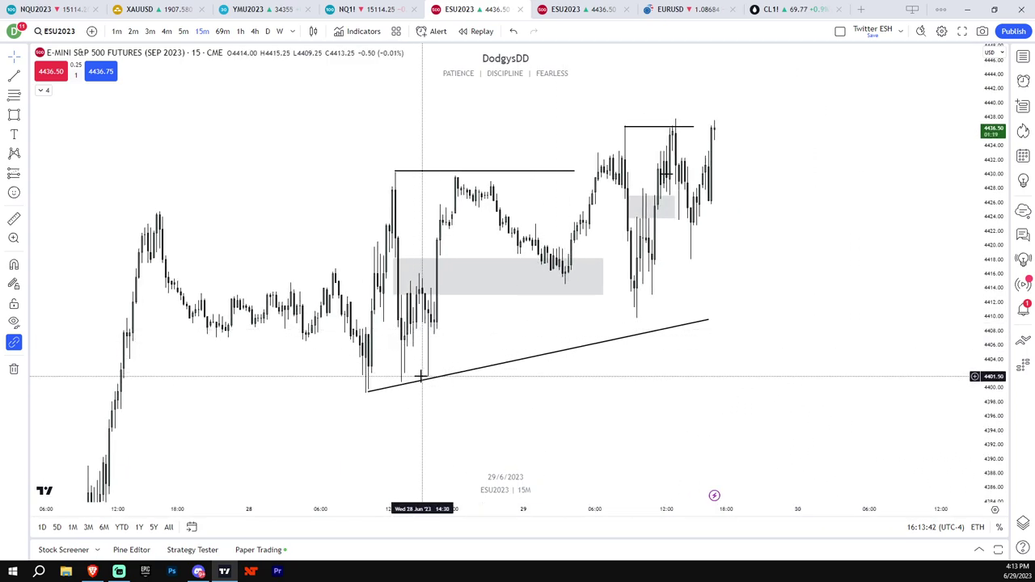
pyautogui.scroll(1, 526, 287)
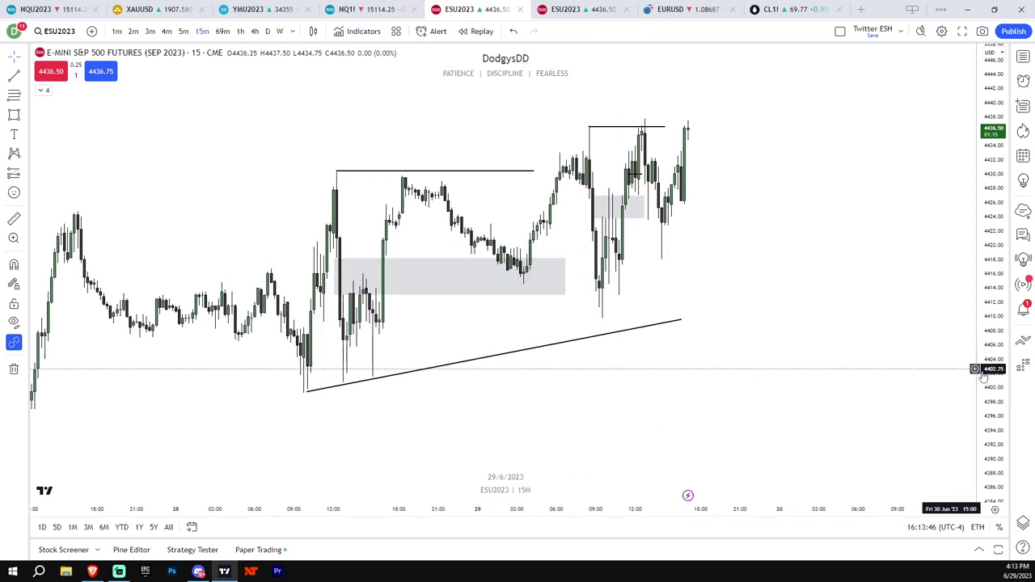
pyautogui.moveTo(991, 372); pyautogui.dragTo(992, 333)
pyautogui.moveTo(526, 250); pyautogui.dragTo(560, 249)
pyautogui.click(563, 238)
pyautogui.click(572, 249)
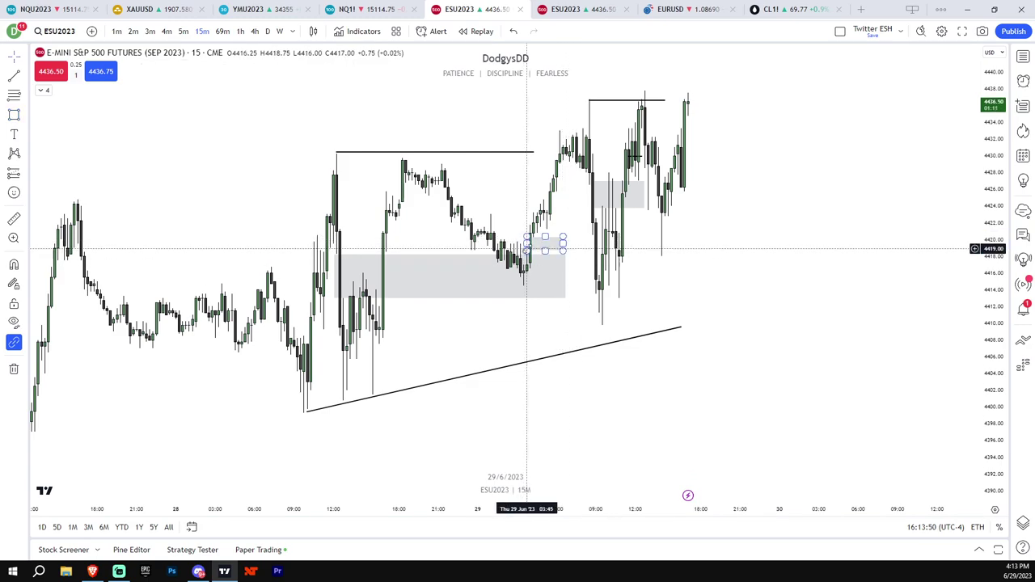
# Step: Delete the rising trend line under the lows and extend the large 28 June zone's lower edge to 4412
pyautogui.moveTo(495, 335); pyautogui.dragTo(565, 268)
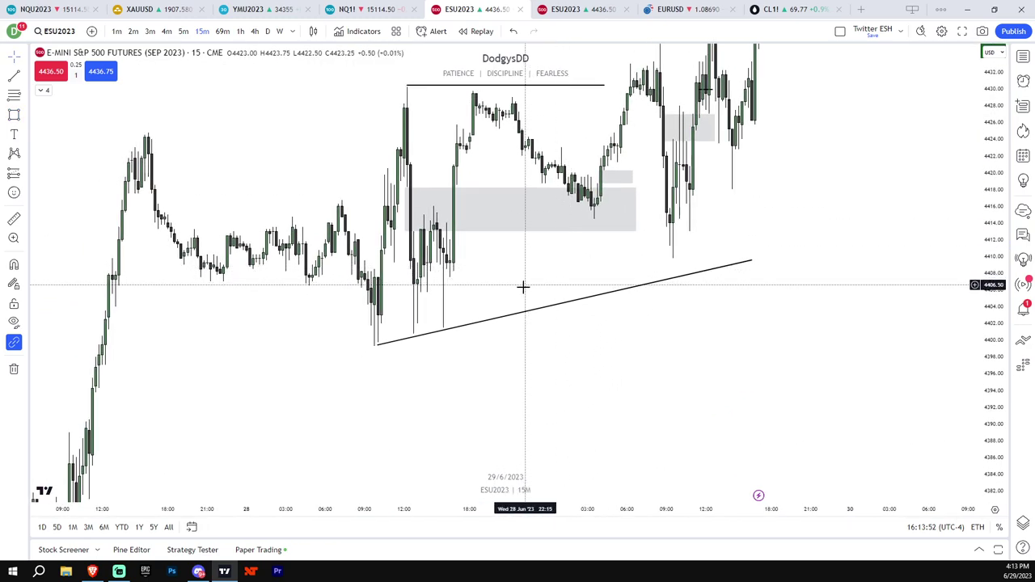
pyautogui.press('Delete')
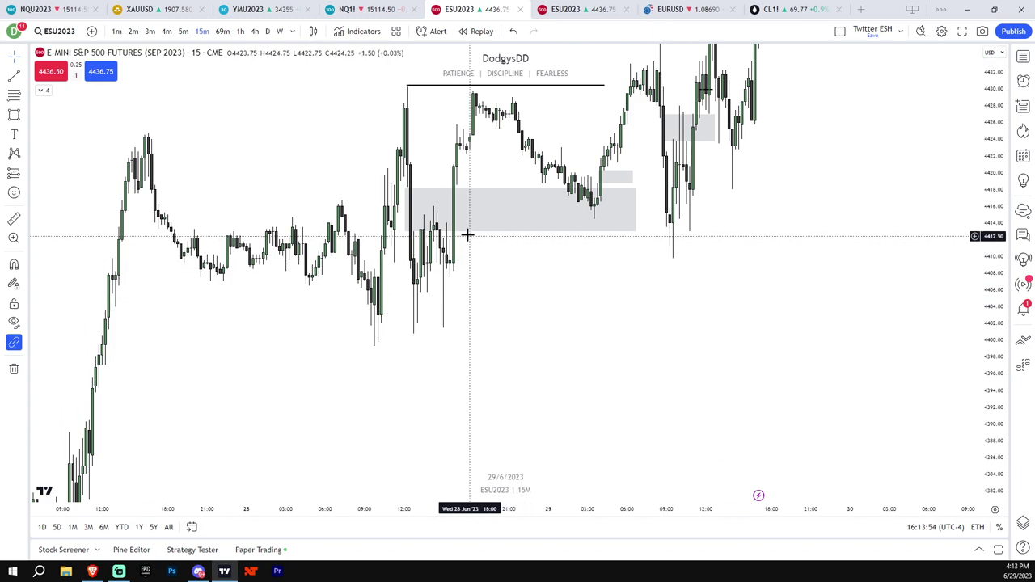
pyautogui.click(637, 233)
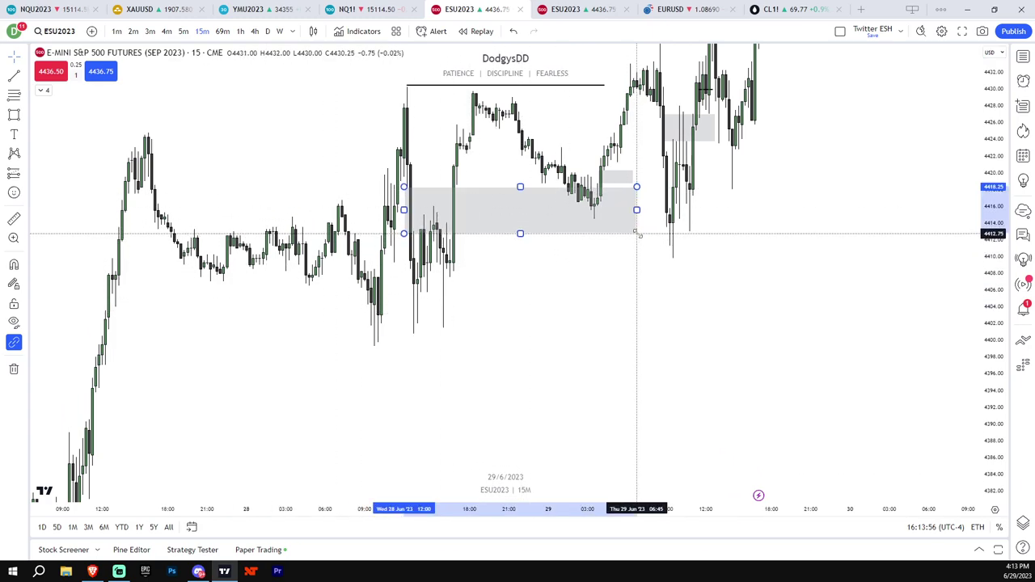
pyautogui.click(638, 249)
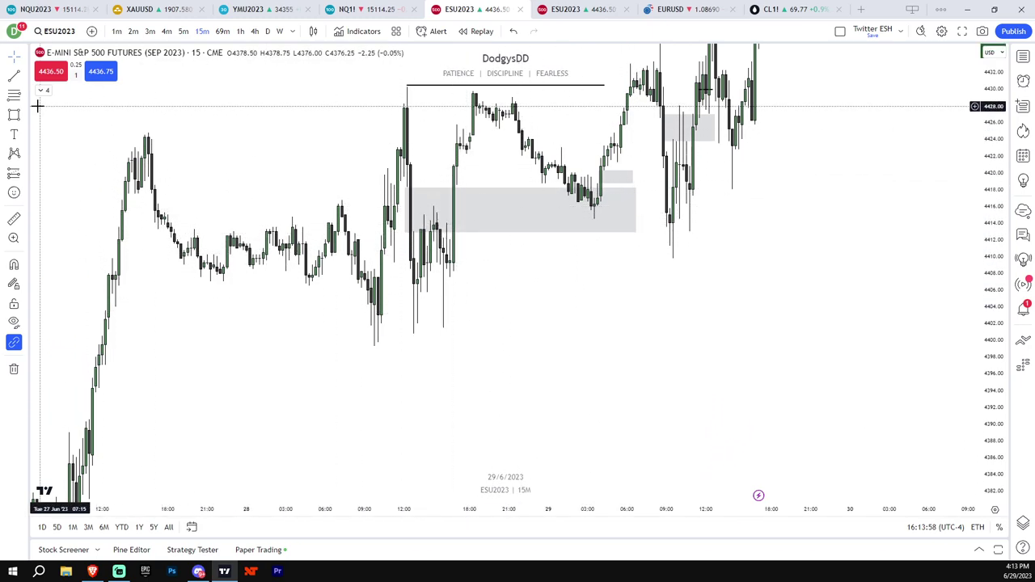
pyautogui.click(639, 235)
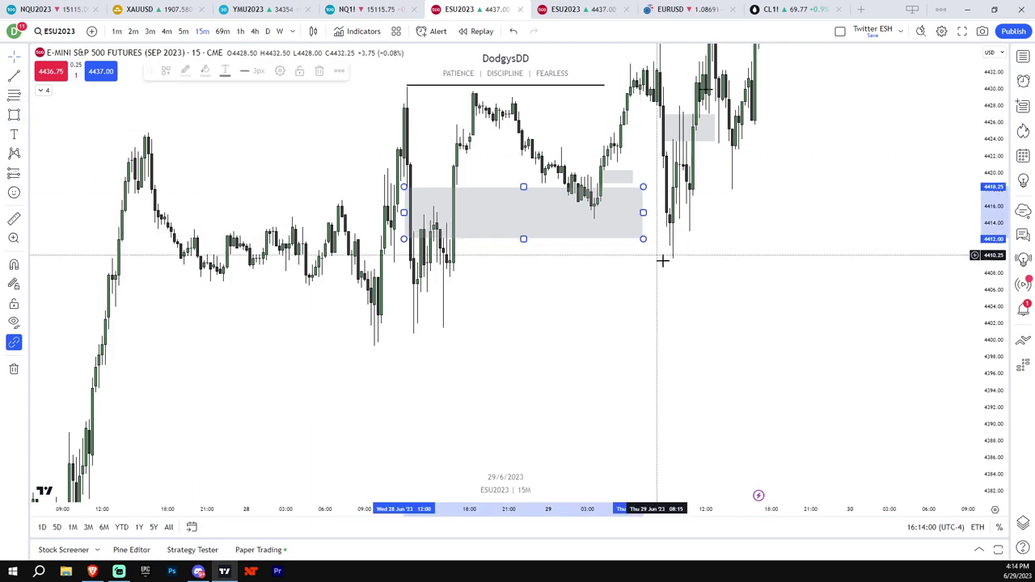
pyautogui.click(660, 258)
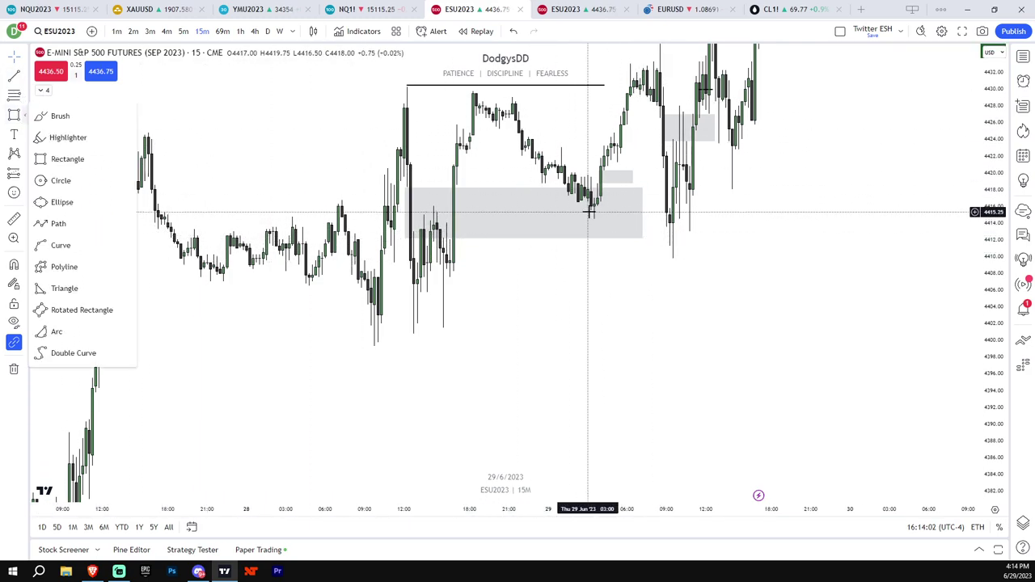
# Step: Shade a narrow zone beneath the 29 June 03:00 low, about 4414.75 to 4411, and mark the 28 June low near 4399.5 with a horizontal line
pyautogui.click(84, 159)
pyautogui.moveTo(591, 216)
pyautogui.mouseDown()
pyautogui.moveTo(601, 248)
pyautogui.moveTo(489, 251)
pyautogui.mouseUp()
pyautogui.click(12, 76)
pyautogui.click(365, 344)
pyautogui.click(686, 345)
pyautogui.click(647, 301)
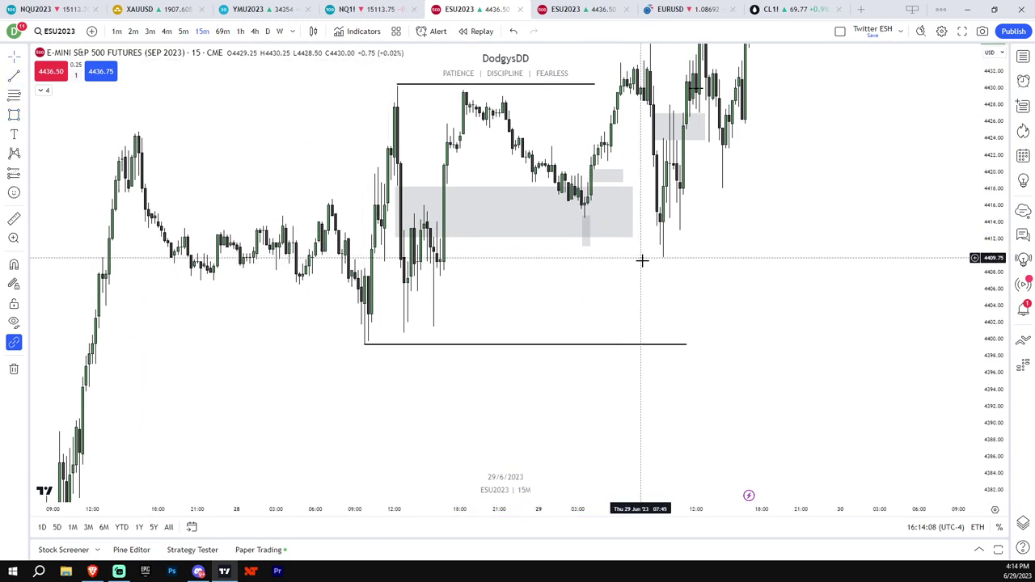
# Step: Examine the marked 28 June high and low and the shaded zones against 29 June on the 15-minute timeframe
pyautogui.moveTo(643, 258); pyautogui.dragTo(690, 320)
pyautogui.moveTo(993, 344); pyautogui.dragTo(989, 386)
pyautogui.scroll(-2, 882, 304)
pyautogui.moveTo(926, 389); pyautogui.dragTo(915, 402)
pyautogui.scroll(1, 910, 392)
pyautogui.moveTo(983, 411); pyautogui.dragTo(981, 370)
pyautogui.scroll(1, 896, 370)
pyautogui.moveTo(896, 371); pyautogui.dragTo(909, 386)
pyautogui.moveTo(991, 378); pyautogui.dragTo(989, 393)
pyautogui.moveTo(789, 366); pyautogui.dragTo(762, 395)
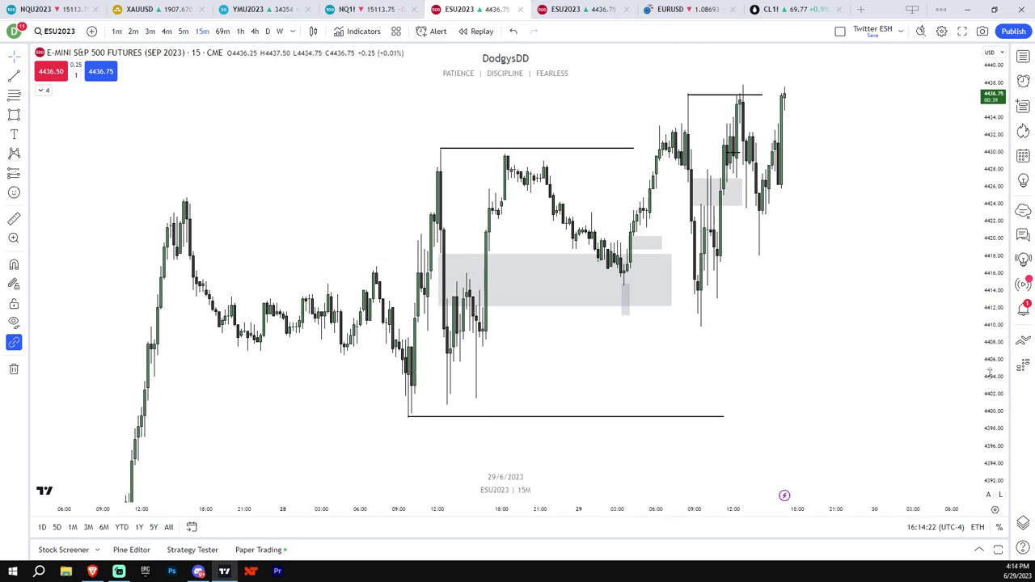
pyautogui.moveTo(993, 371); pyautogui.dragTo(994, 376)
pyautogui.moveTo(762, 363); pyautogui.dragTo(757, 386)
pyautogui.moveTo(989, 308)
pyautogui.mouseDown()
pyautogui.moveTo(988, 356)
pyautogui.moveTo(986, 316)
pyautogui.mouseUp()
pyautogui.scroll(1, 898, 356)
pyautogui.moveTo(809, 277); pyautogui.dragTo(804, 276)
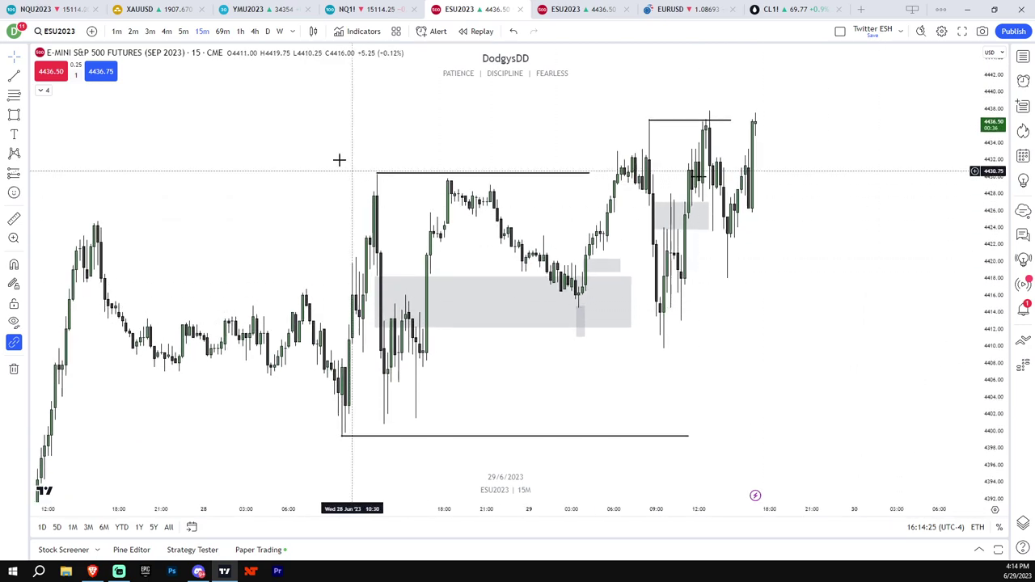
# Step: Shade a zone from about 4426.75 to 4424.75 between 14:38 and about 15:08 on 29 June on the 1-minute timeframe
pyautogui.click(117, 31)
pyautogui.rightClick(786, 232)
pyautogui.click(842, 246)
pyautogui.moveTo(994, 376); pyautogui.dragTo(993, 348)
pyautogui.scroll(-2, 924, 361)
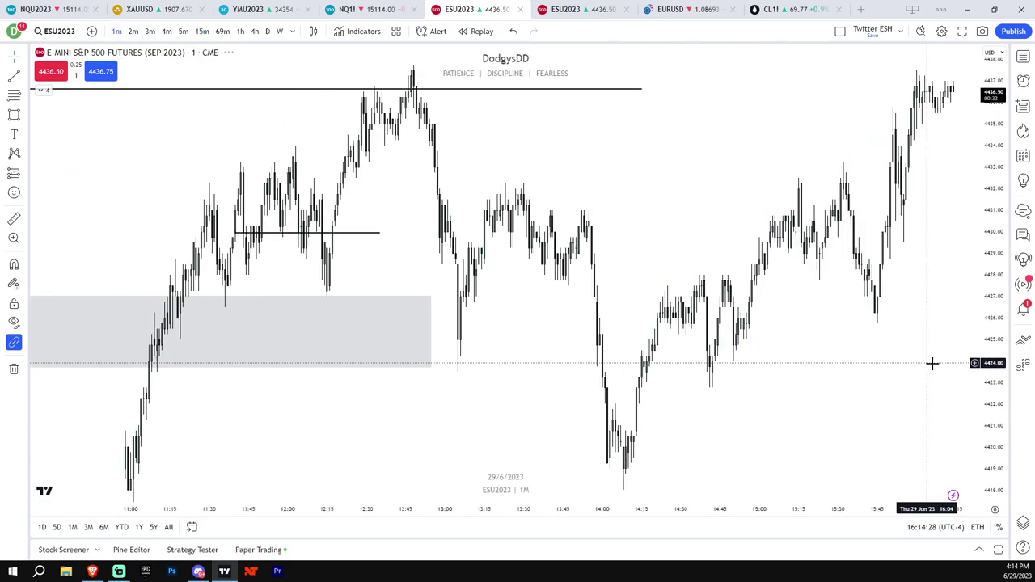
pyautogui.scroll(5, 924, 362)
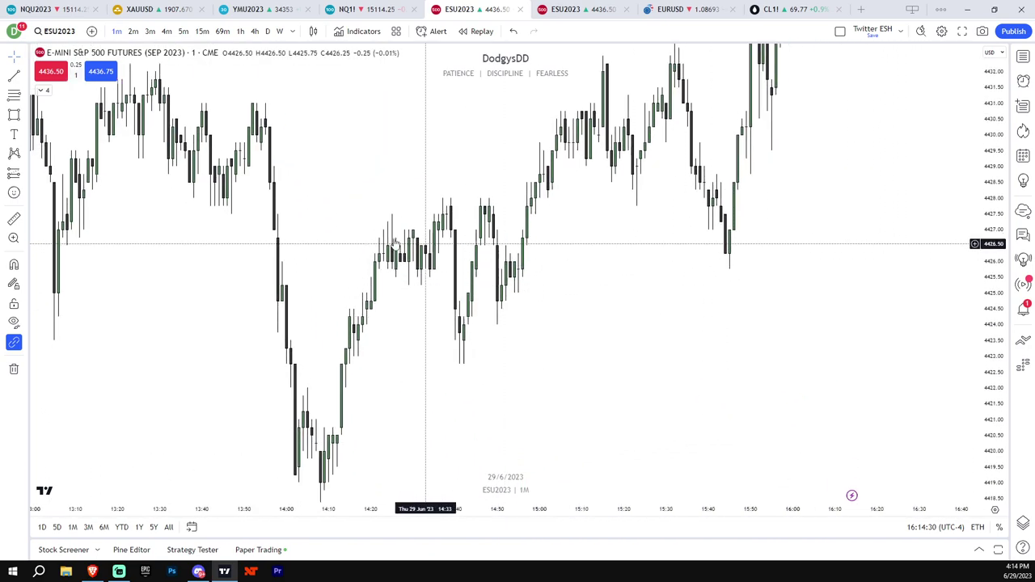
pyautogui.click(14, 115)
pyautogui.click(447, 240)
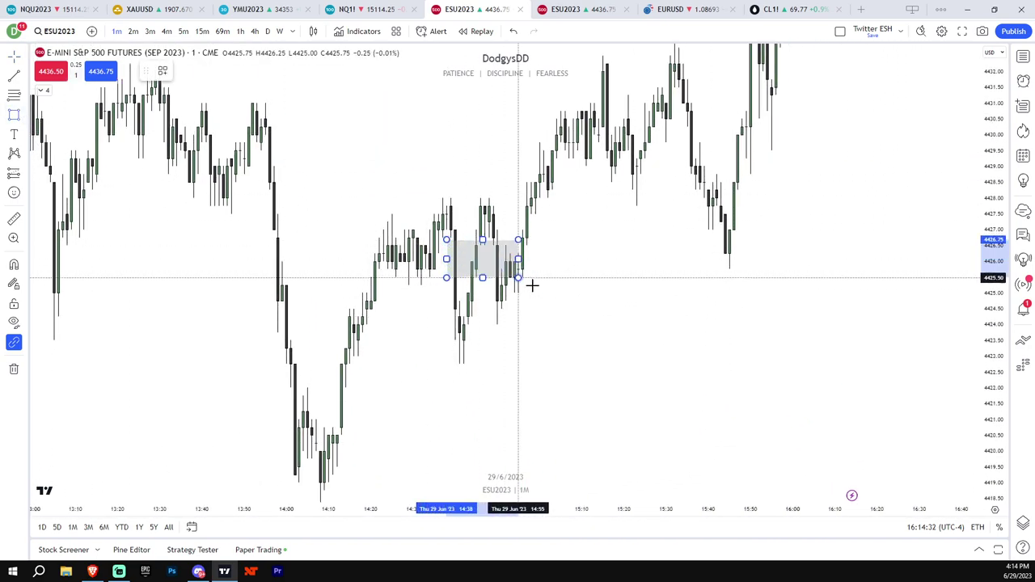
pyautogui.click(571, 298)
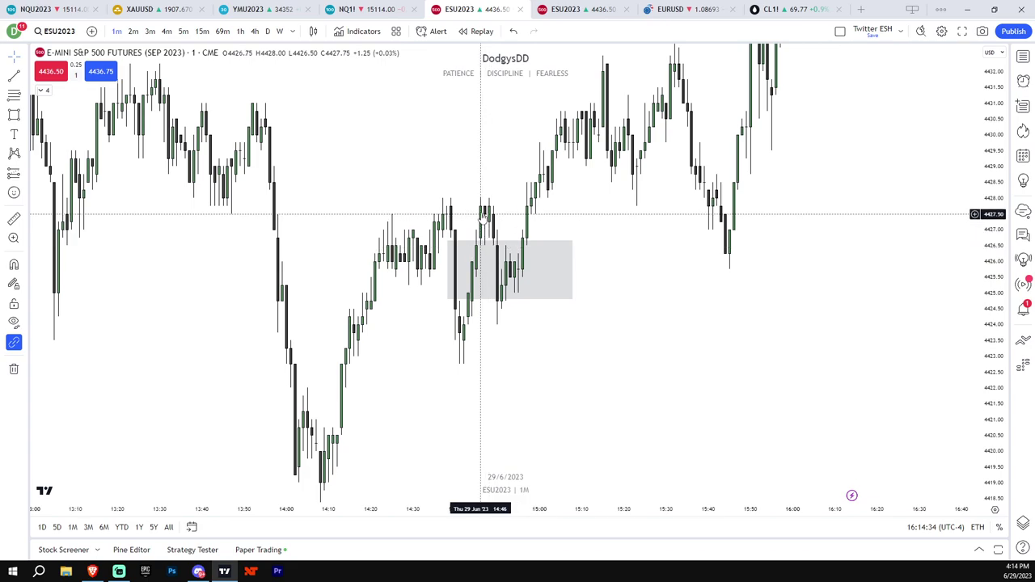
# Step: Compare the 29 June afternoon move and its zones on the 1-minute and 5-minute timeframes
pyautogui.scroll(-5, 832, 399)
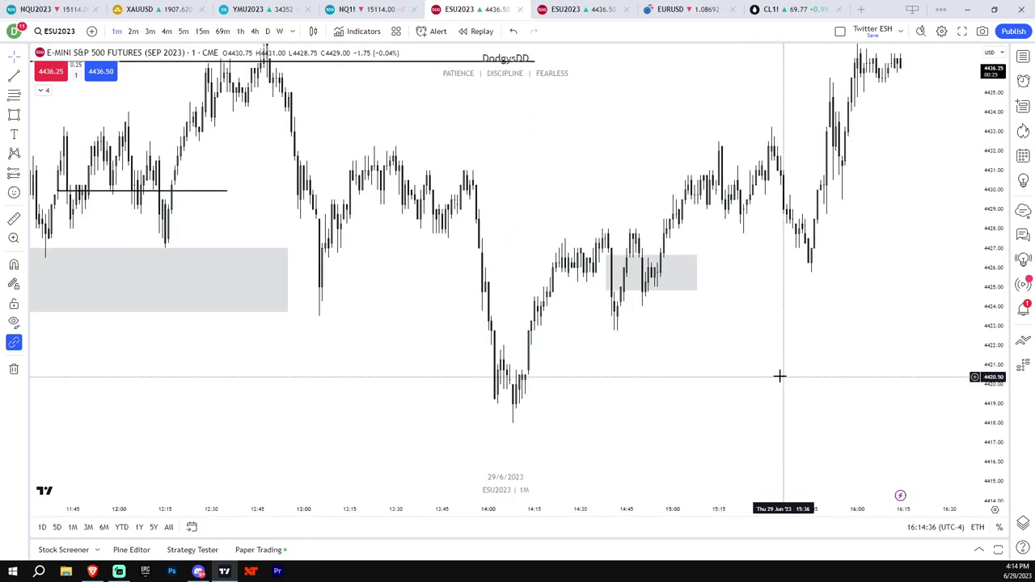
pyautogui.scroll(-2, 752, 198)
pyautogui.moveTo(990, 269); pyautogui.dragTo(989, 308)
pyautogui.moveTo(388, 121); pyautogui.dragTo(305, 150)
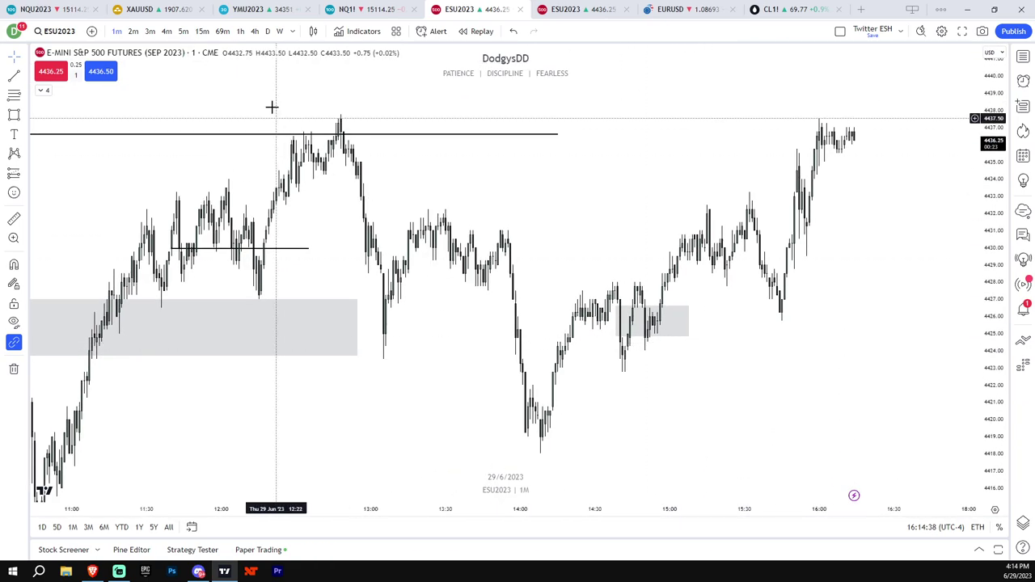
pyautogui.click(183, 30)
pyautogui.moveTo(938, 356); pyautogui.dragTo(771, 307)
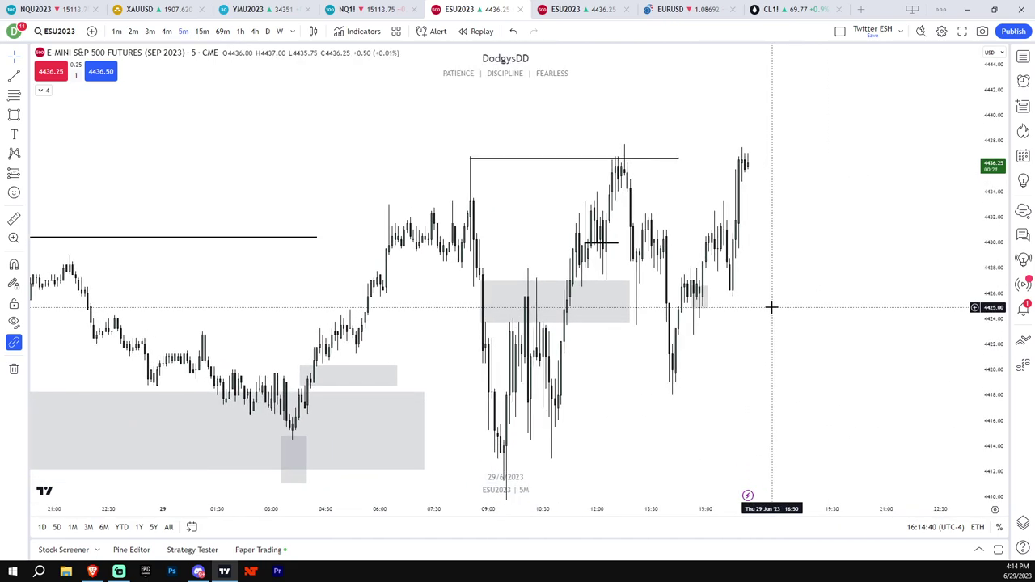
pyautogui.click(116, 31)
pyautogui.scroll(1, 824, 374)
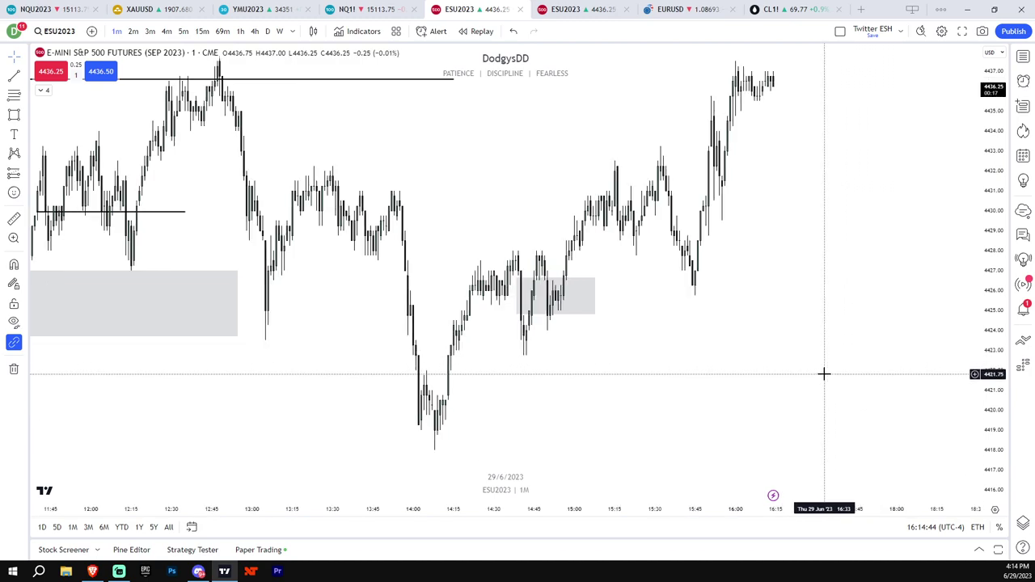
# Step: Try shading a zone from about 4424.5 to 4421.5 between about 13:58 and 14:33 on the 29 June sell-off
pyautogui.moveTo(824, 374); pyautogui.dragTo(872, 347)
pyautogui.moveTo(996, 376); pyautogui.dragTo(997, 344)
pyautogui.scroll(1, 518, 365)
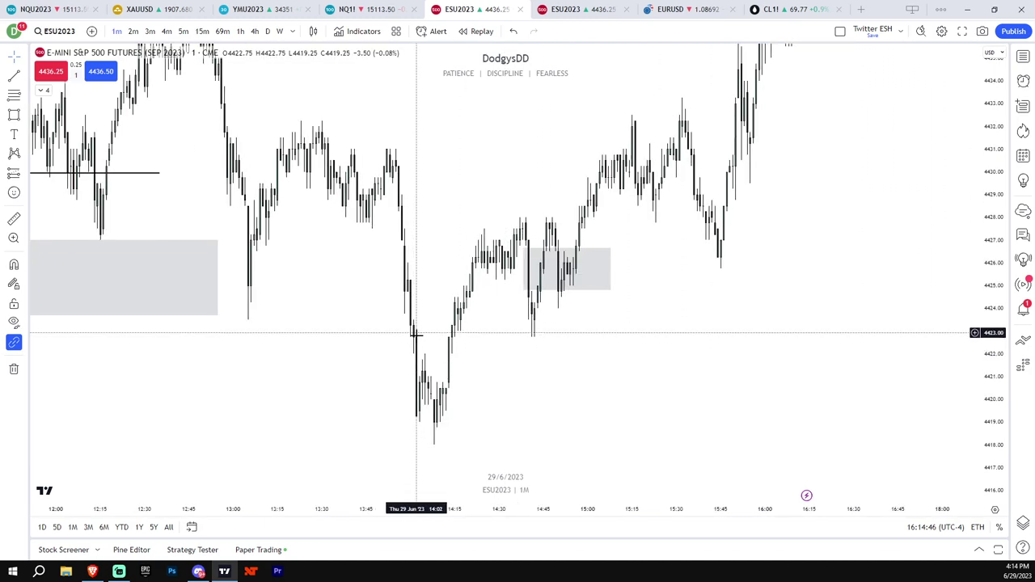
pyautogui.scroll(1, 359, 282)
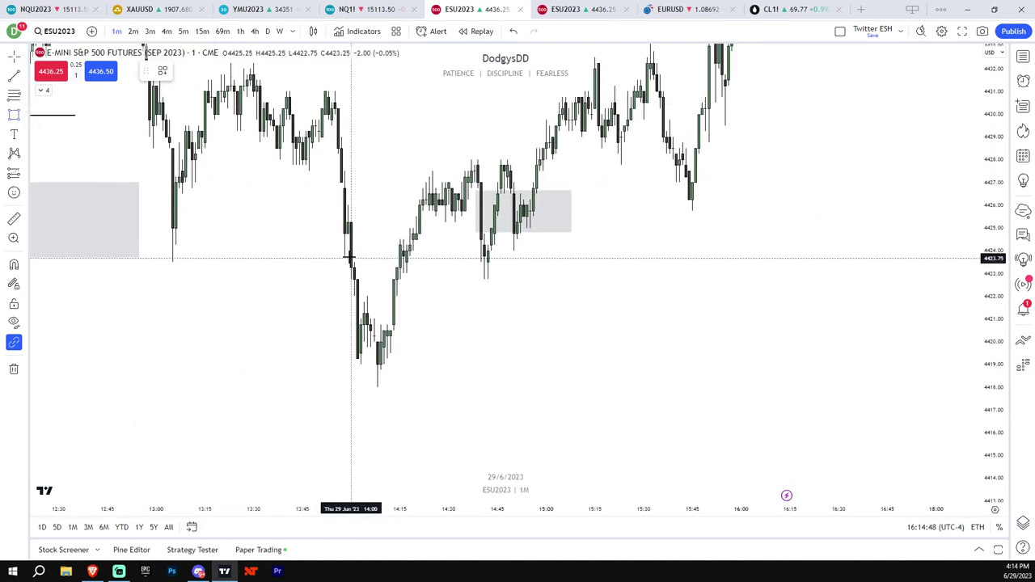
pyautogui.moveTo(345, 240); pyautogui.dragTo(455, 305)
pyautogui.click(435, 333)
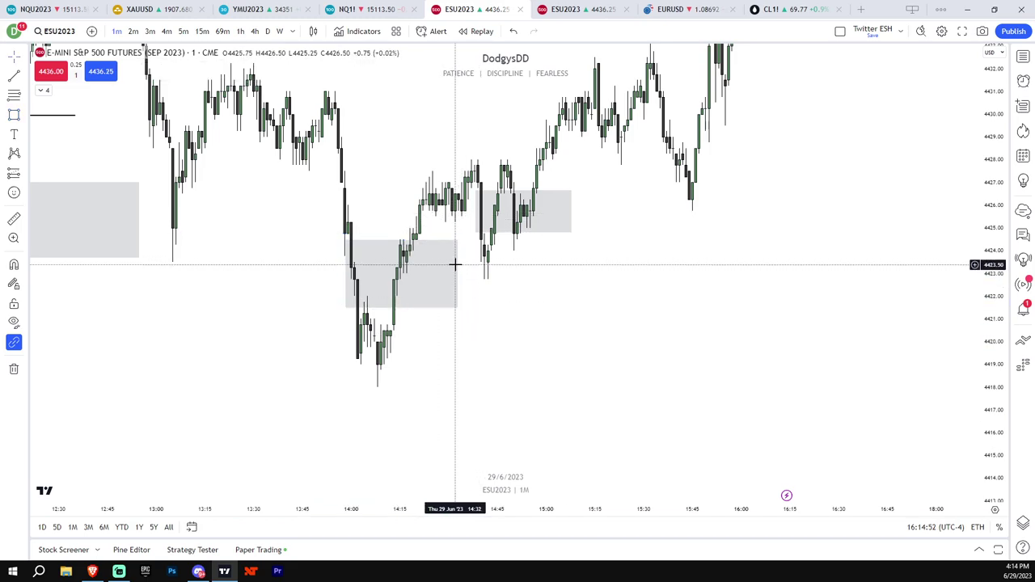
pyautogui.moveTo(517, 229); pyautogui.dragTo(482, 323)
# Step: Examine the 1-minute price action on 29 June around the 14:38 zone and up to the marked high
pyautogui.scroll(-1, 490, 204)
pyautogui.moveTo(505, 211); pyautogui.dragTo(513, 220)
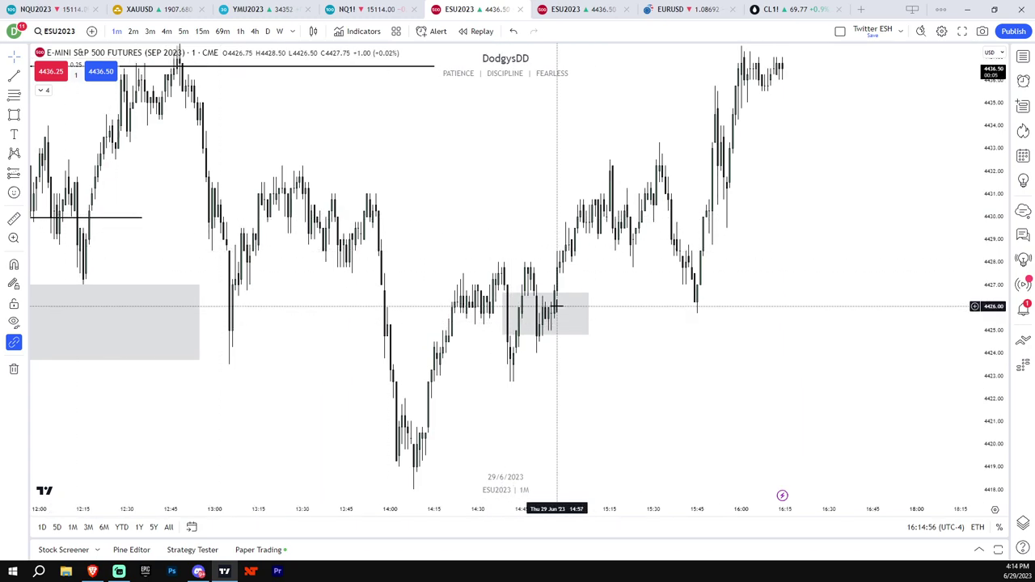
pyautogui.moveTo(618, 282); pyautogui.dragTo(631, 297)
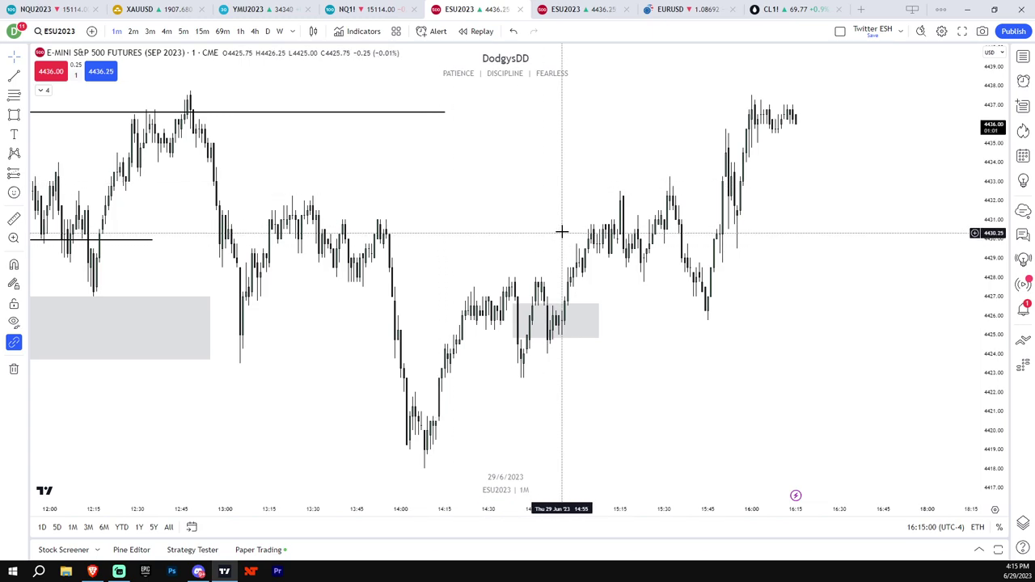
pyautogui.scroll(-2, 730, 280)
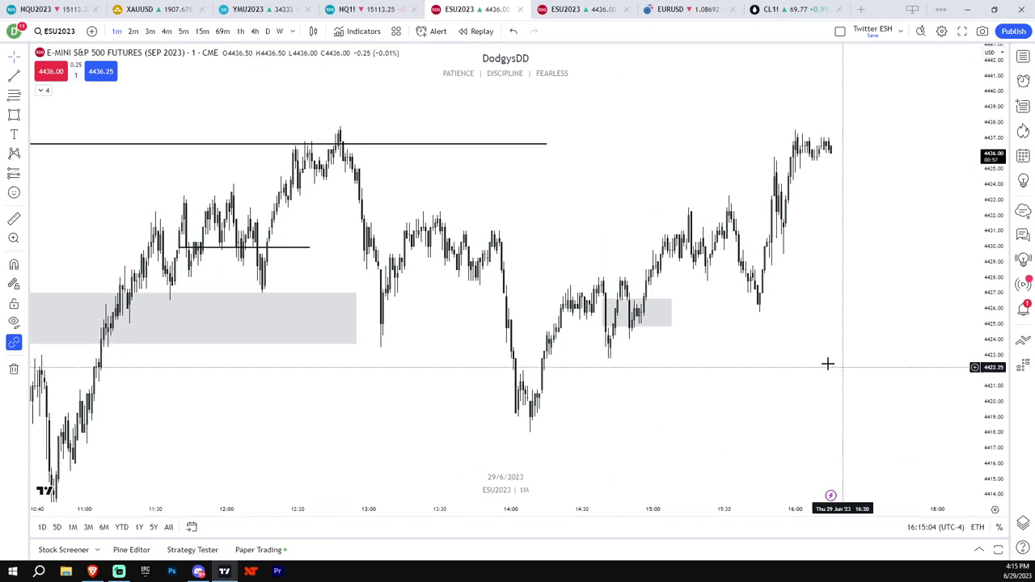
pyautogui.scroll(-2, 833, 368)
pyautogui.scroll(4, 936, 388)
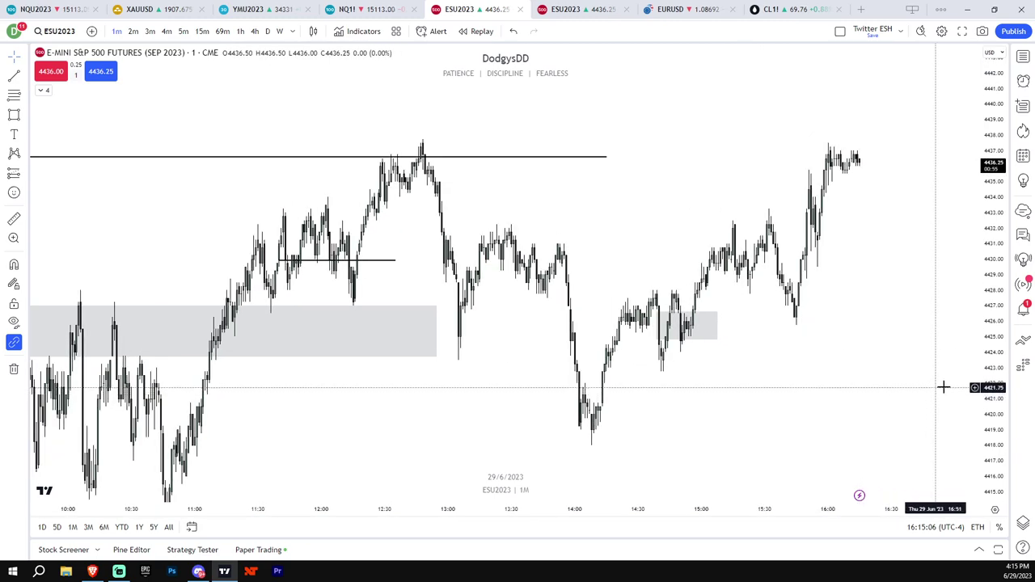
pyautogui.scroll(4, 820, 402)
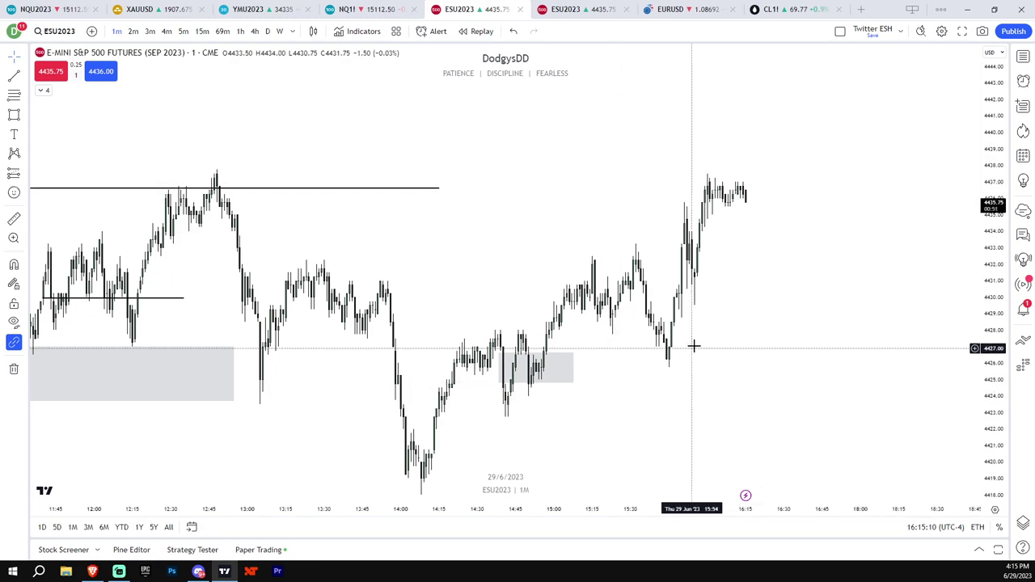
pyautogui.moveTo(693, 367); pyautogui.dragTo(702, 346)
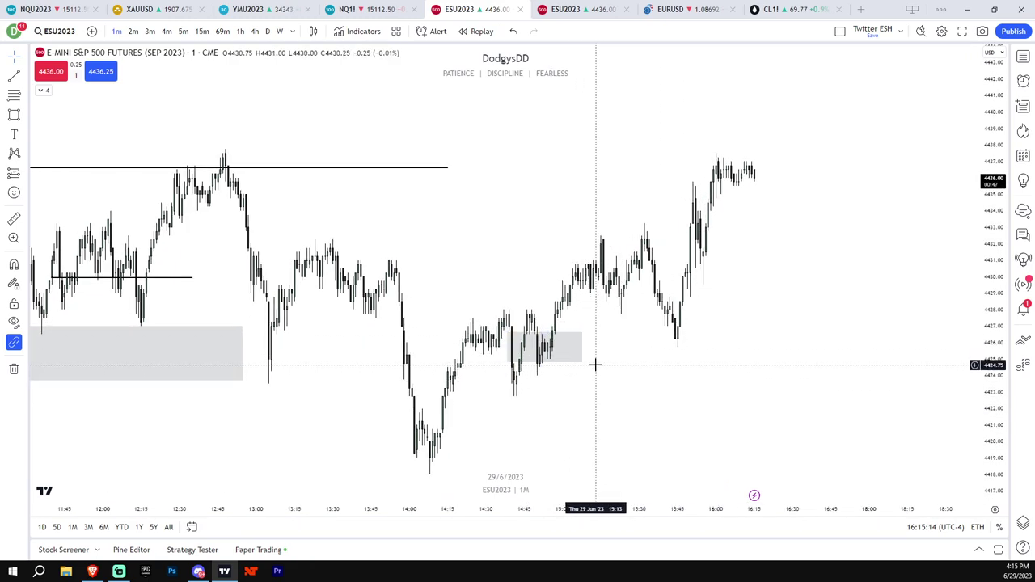
pyautogui.scroll(2, 892, 393)
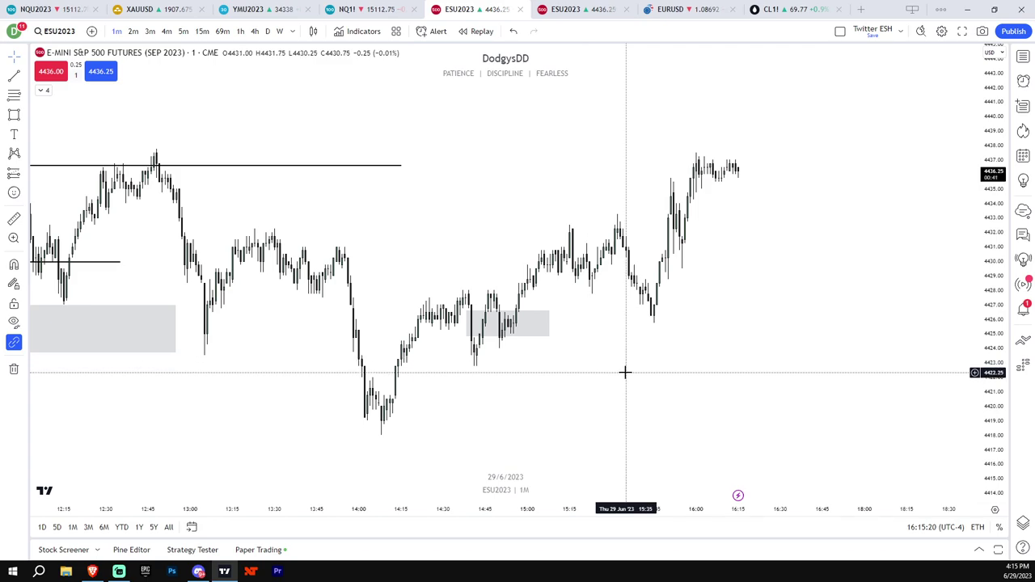
pyautogui.scroll(-3, 601, 365)
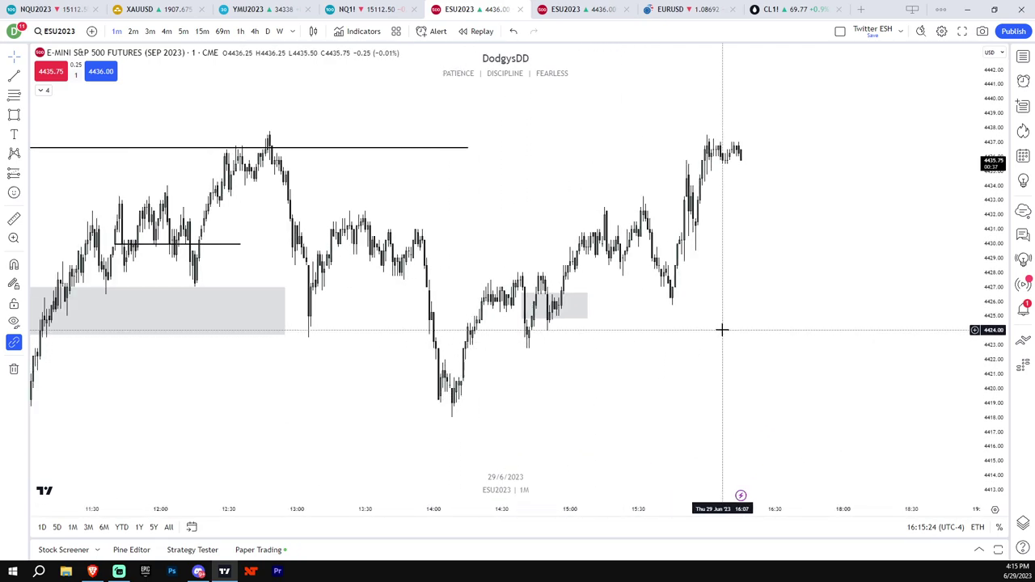
pyautogui.scroll(-3, 809, 356)
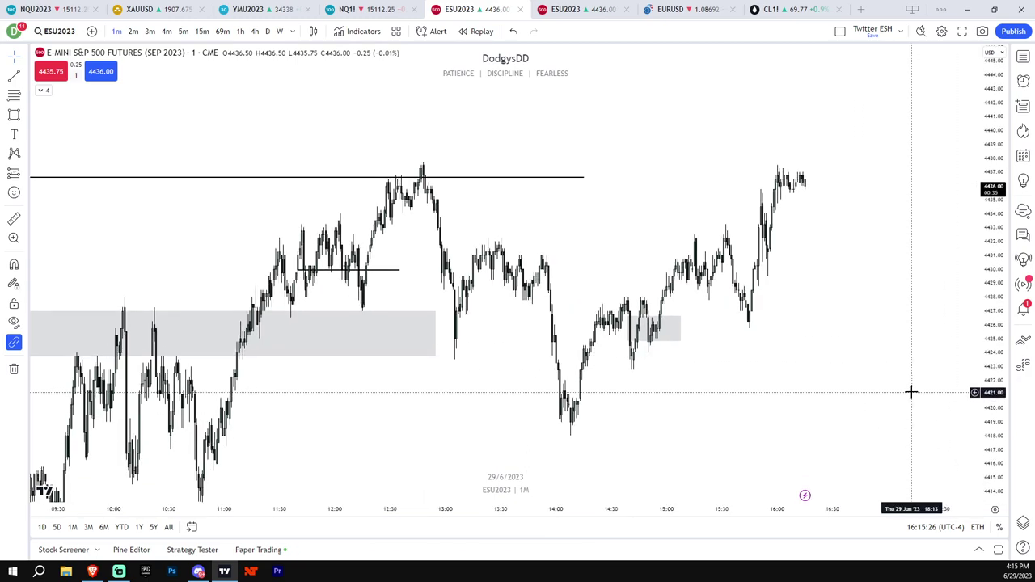
pyautogui.scroll(-3, 911, 392)
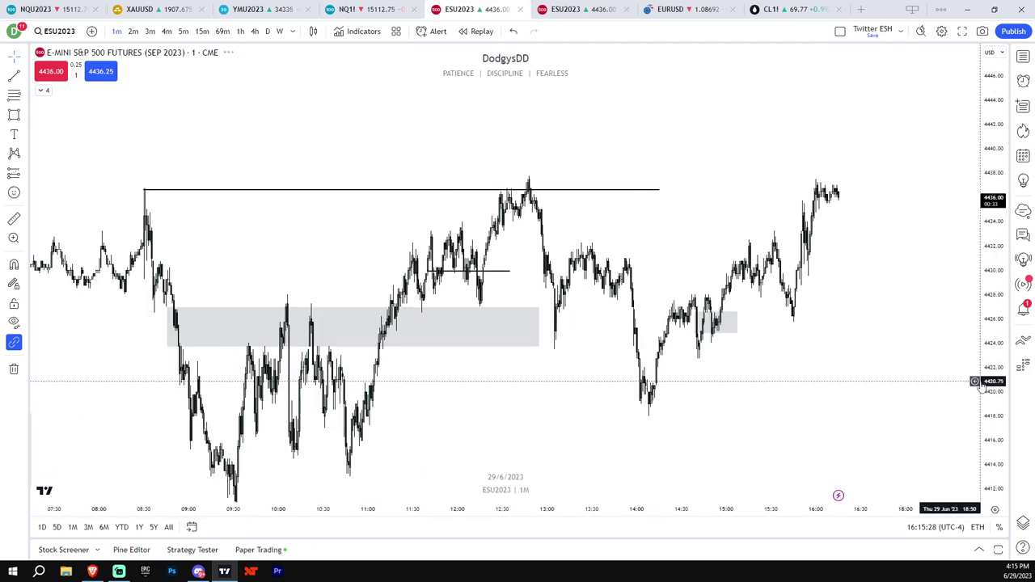
pyautogui.moveTo(982, 388); pyautogui.dragTo(984, 395)
pyautogui.scroll(-1, 985, 394)
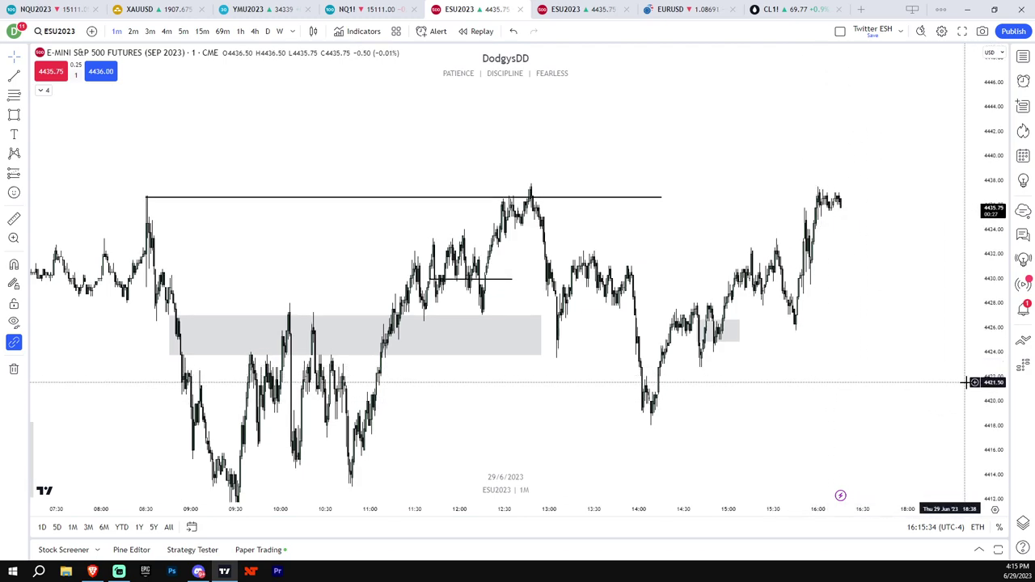
pyautogui.moveTo(989, 390); pyautogui.dragTo(990, 367)
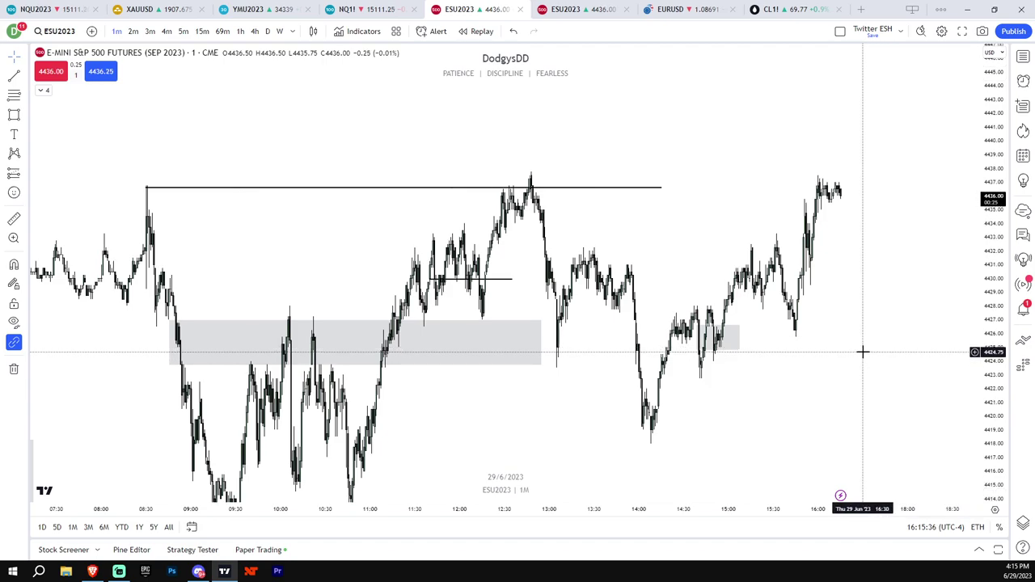